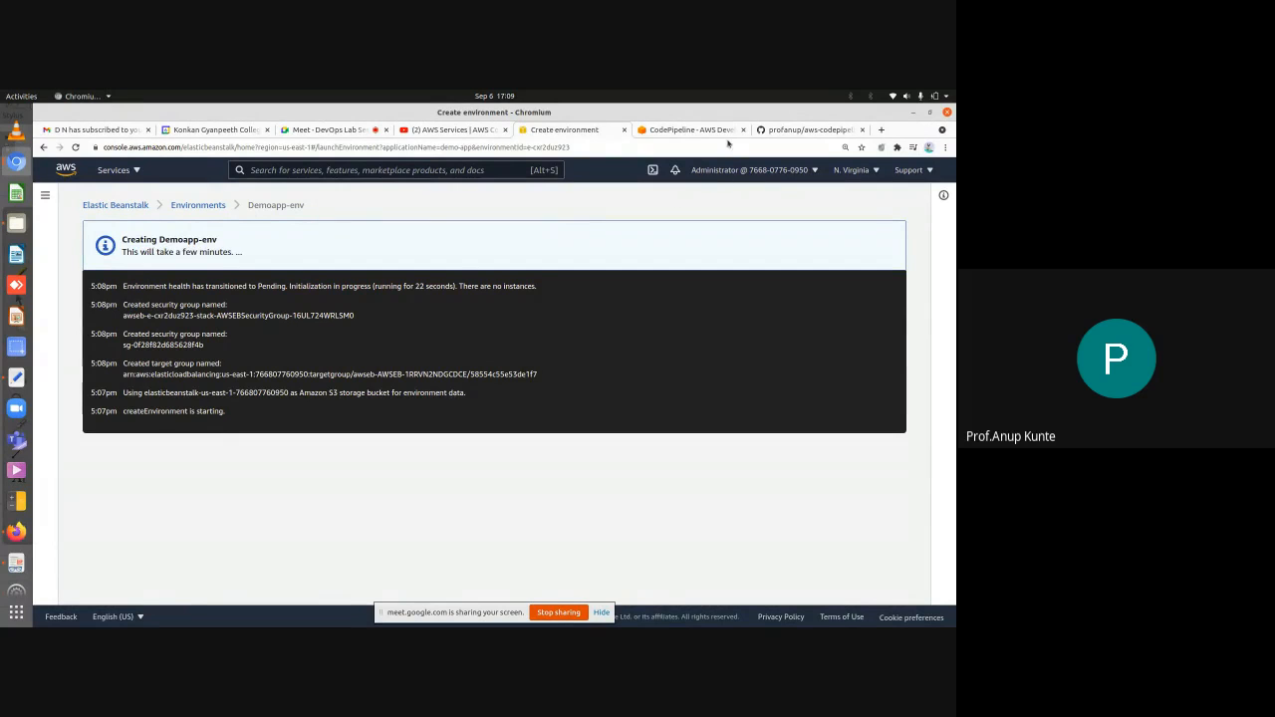
Switch to the CodePipeline page and start creating a new pipeline
{"action": "left_click", "coordinate": [687, 130]}
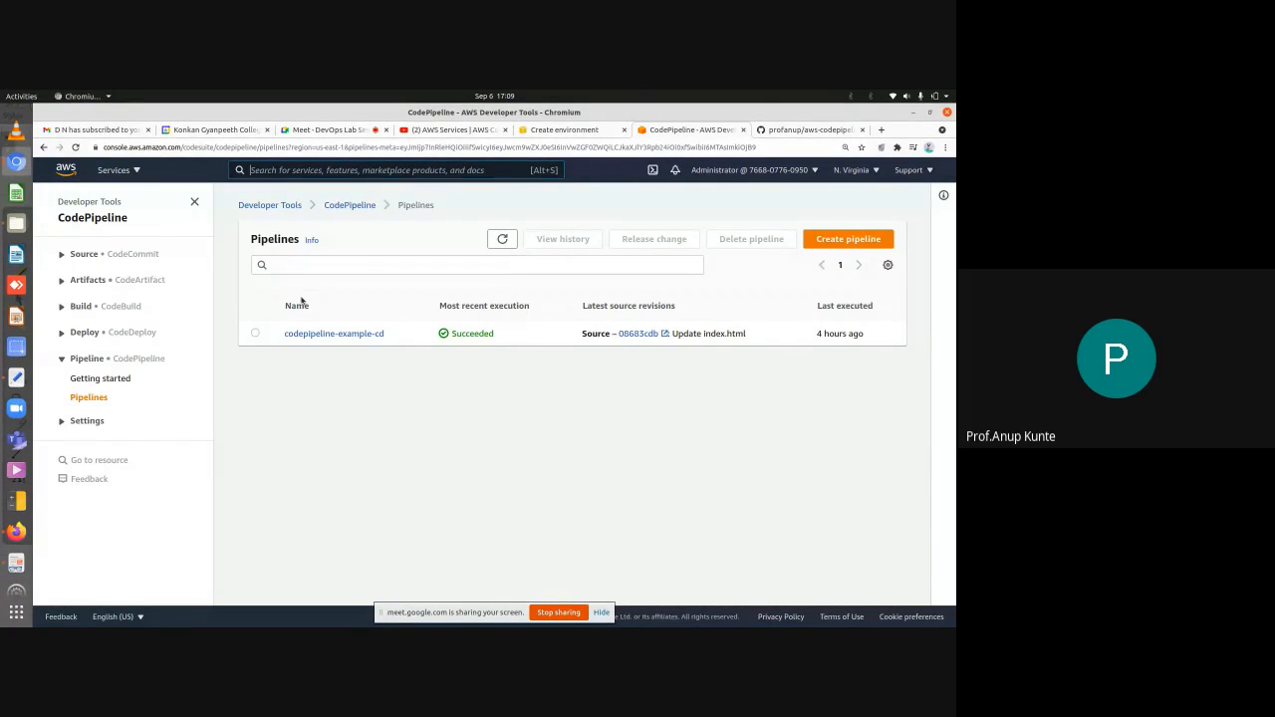
{"action": "left_click", "coordinate": [259, 207]}
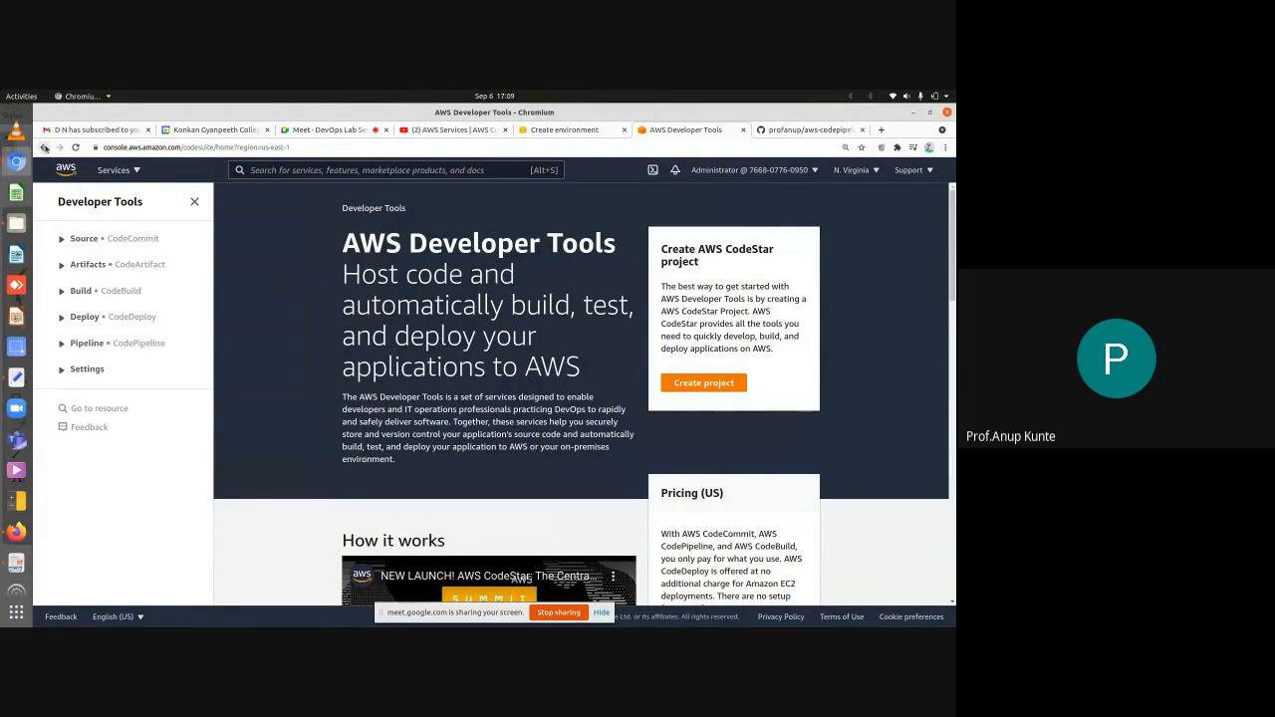
{"action": "left_click", "coordinate": [43, 147]}
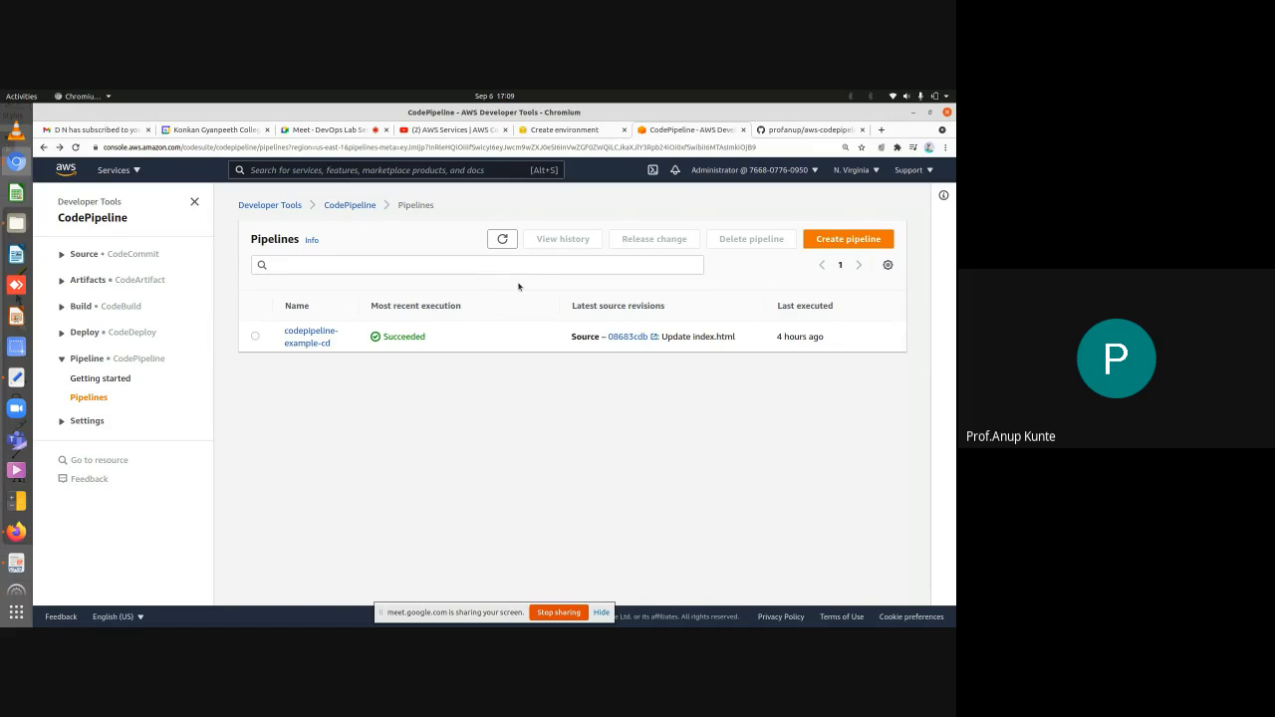
{"action": "left_click", "coordinate": [845, 243]}
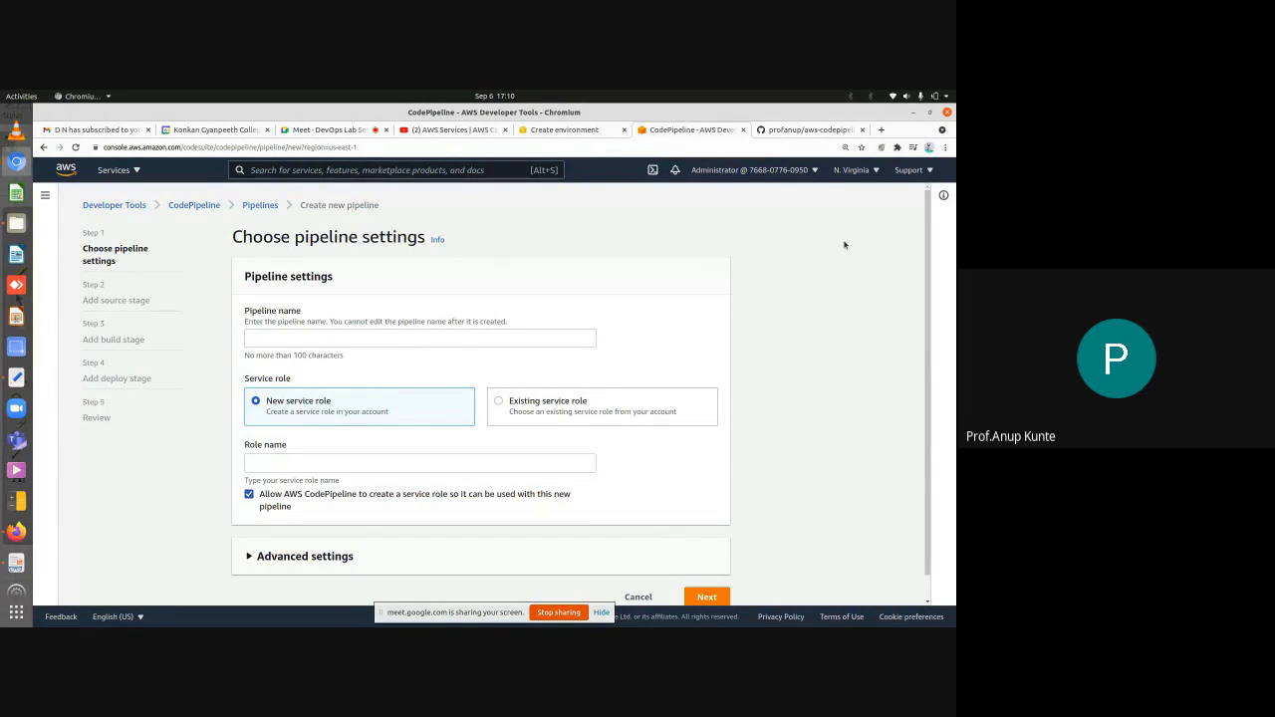
Name the new pipeline demo-cd-app-pipeline
{"action": "left_click", "coordinate": [447, 341]}
{"action": "type", "text": "demo-"}
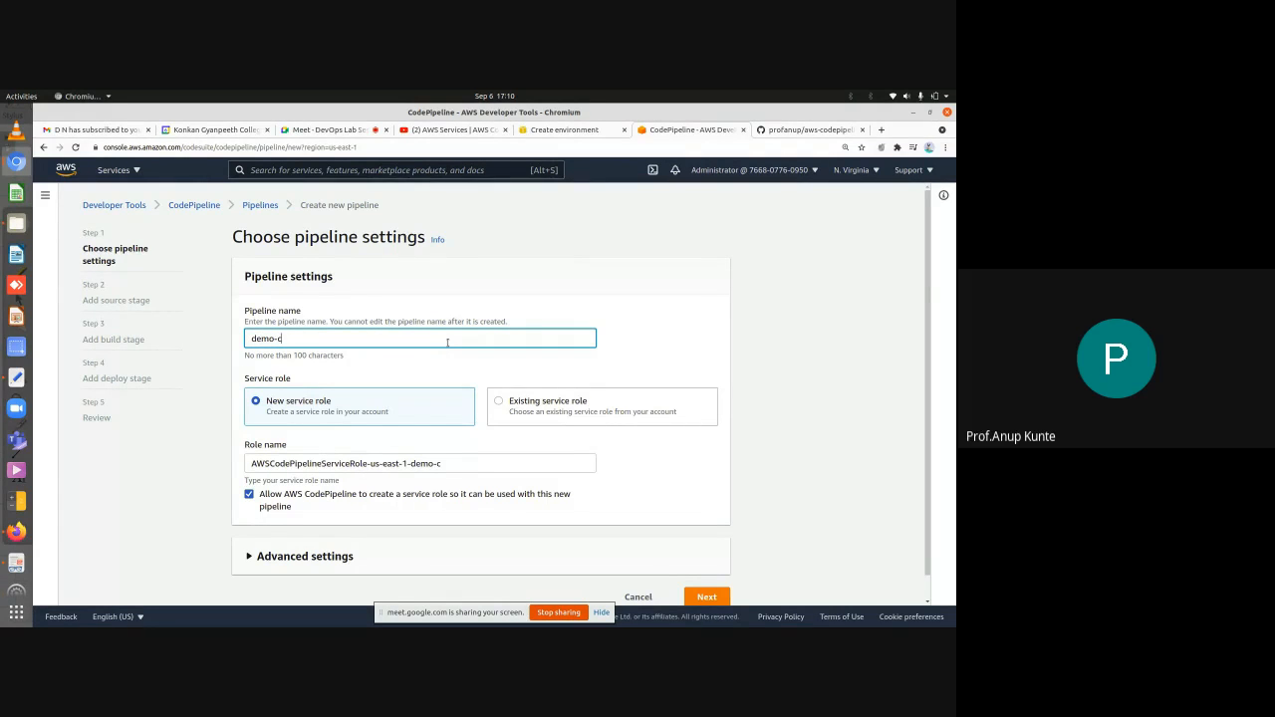
{"action": "type", "text": "cd-app-pipe;i"}
{"action": "key", "text": "BackSpace"}
{"action": "key", "text": "BackSpace"}
{"action": "type", "text": "line"}
{"action": "left_click", "coordinate": [429, 358]}
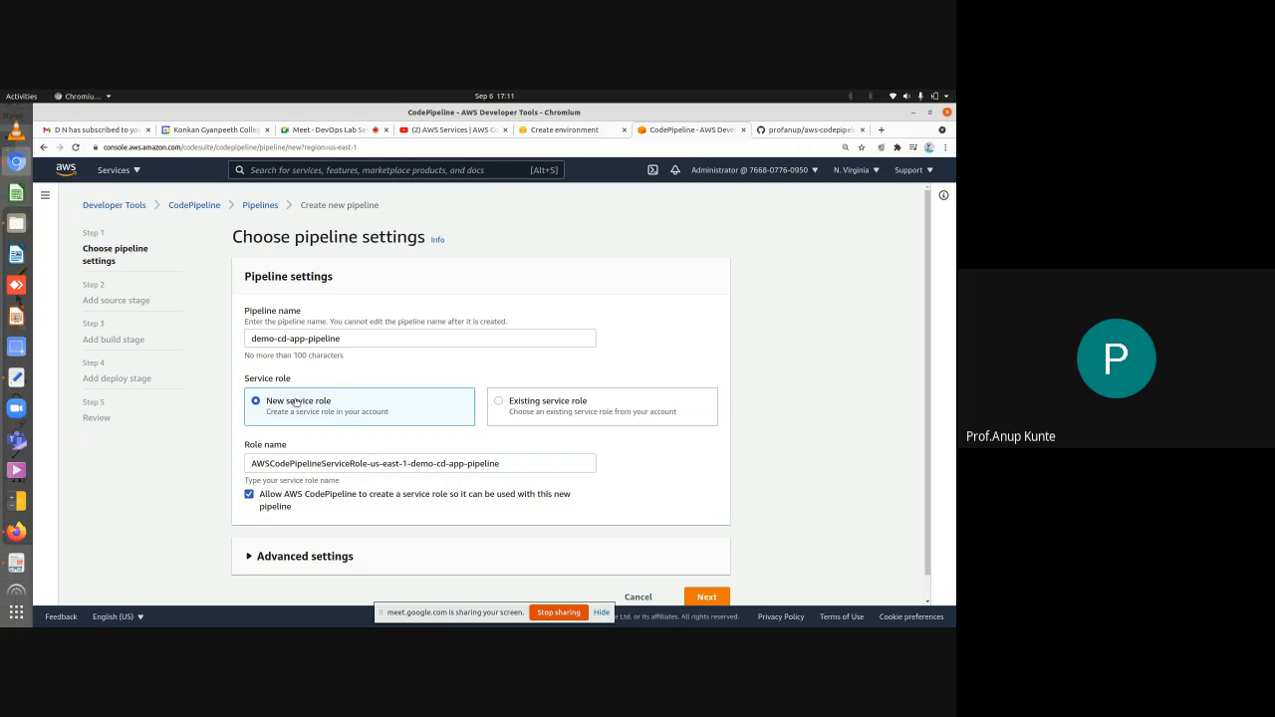
Examine the pipeline name, the generated service role name and the option allowing CodePipeline to create the service role
{"action": "triple_click", "coordinate": [337, 465]}
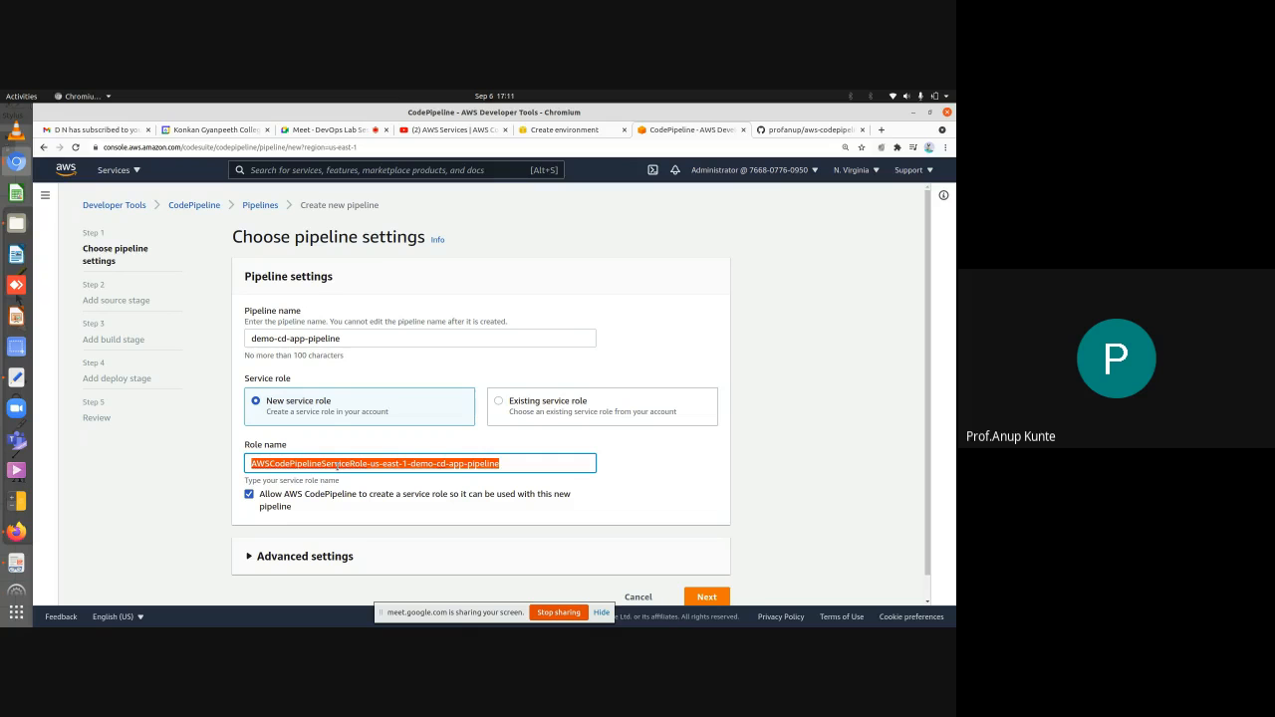
{"action": "key", "text": "ctrl+plus"}
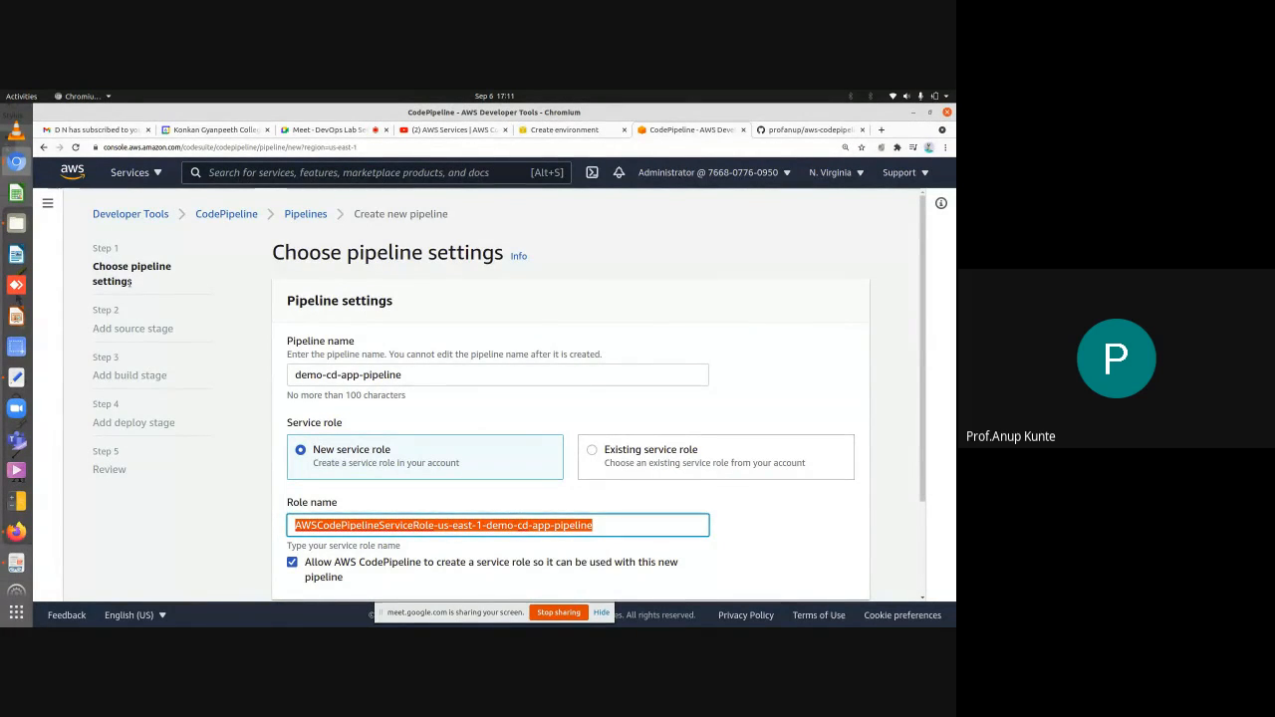
{"action": "scroll", "coordinate": [389, 419], "scroll_direction": "down", "scroll_amount": 1}
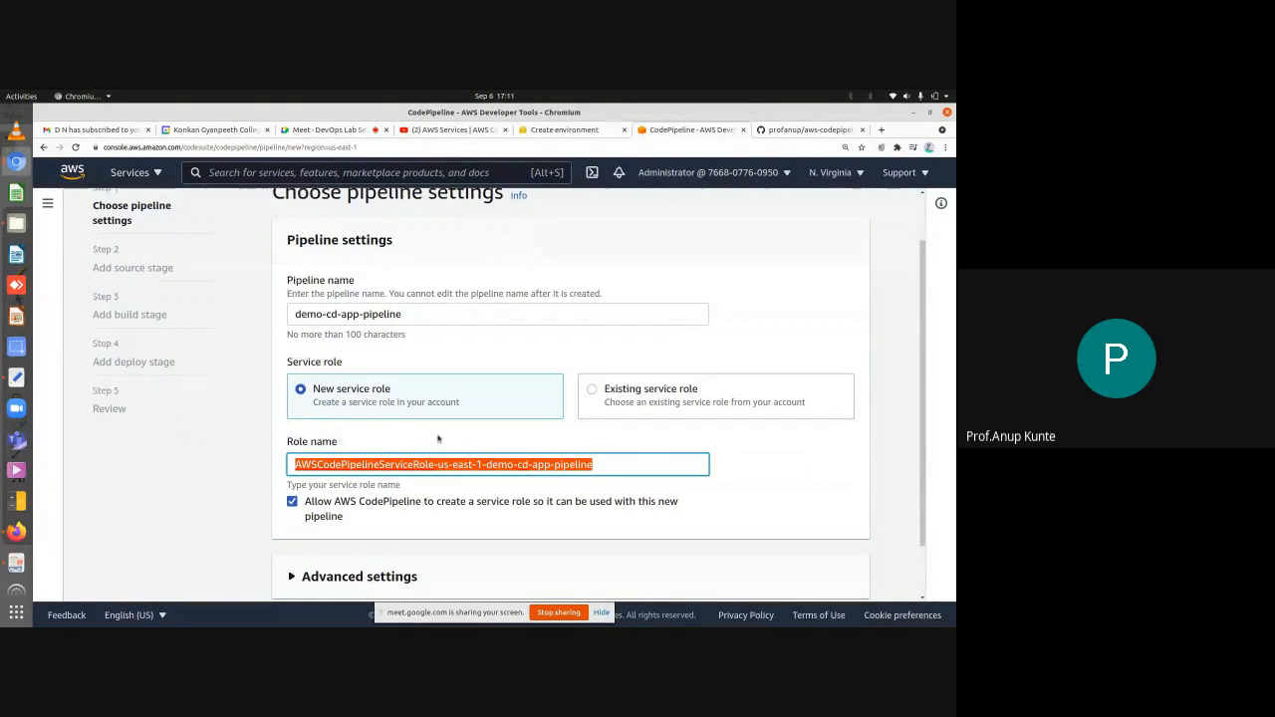
{"action": "triple_click", "coordinate": [413, 315]}
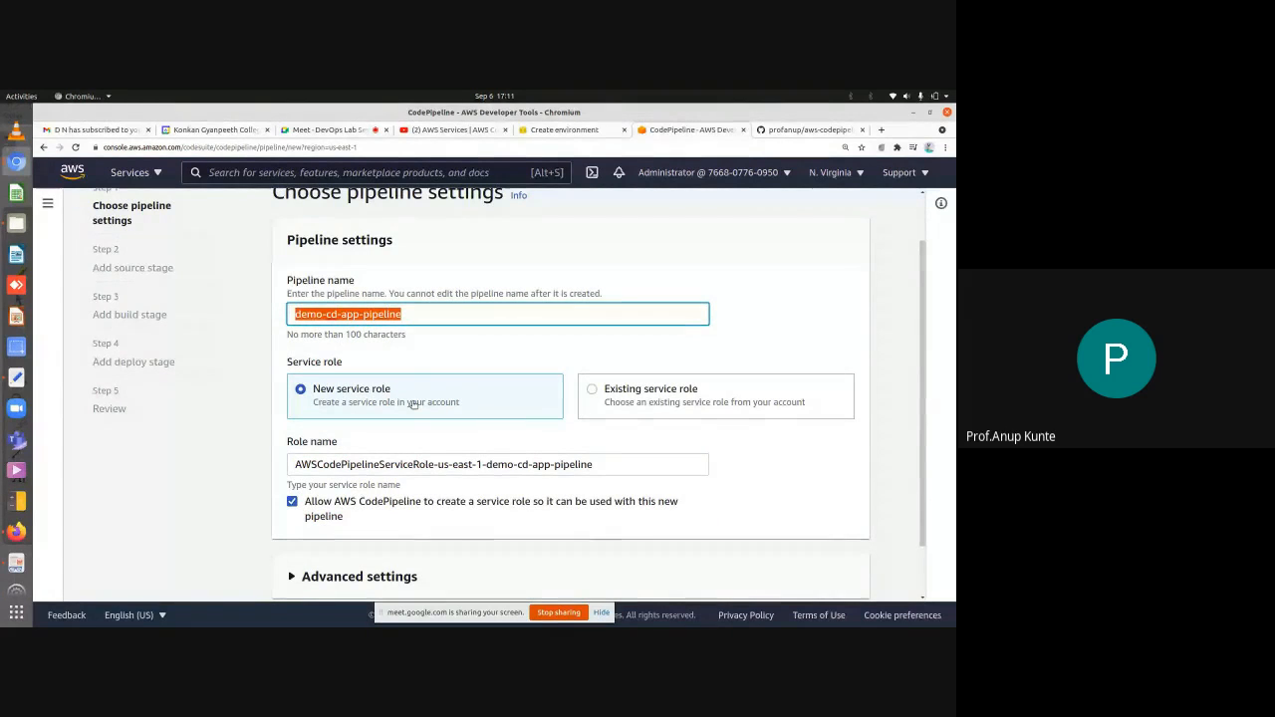
{"action": "double_click", "coordinate": [358, 465]}
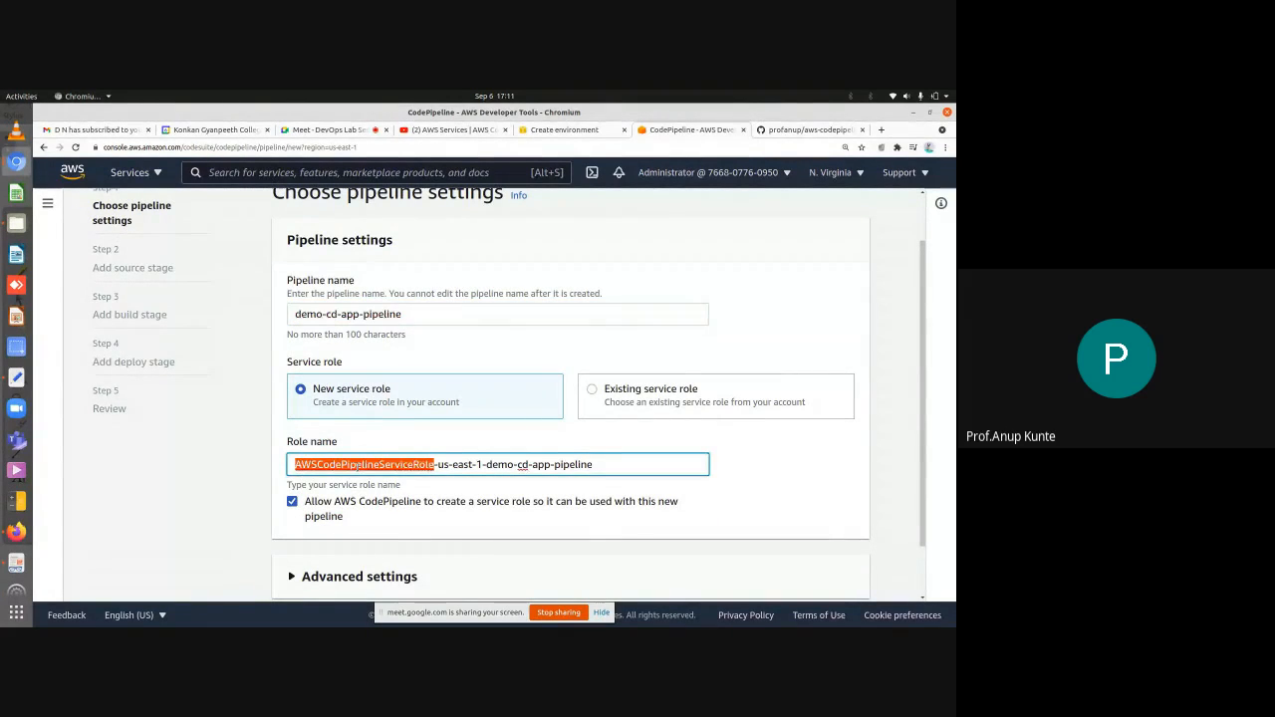
{"action": "triple_click", "coordinate": [357, 464]}
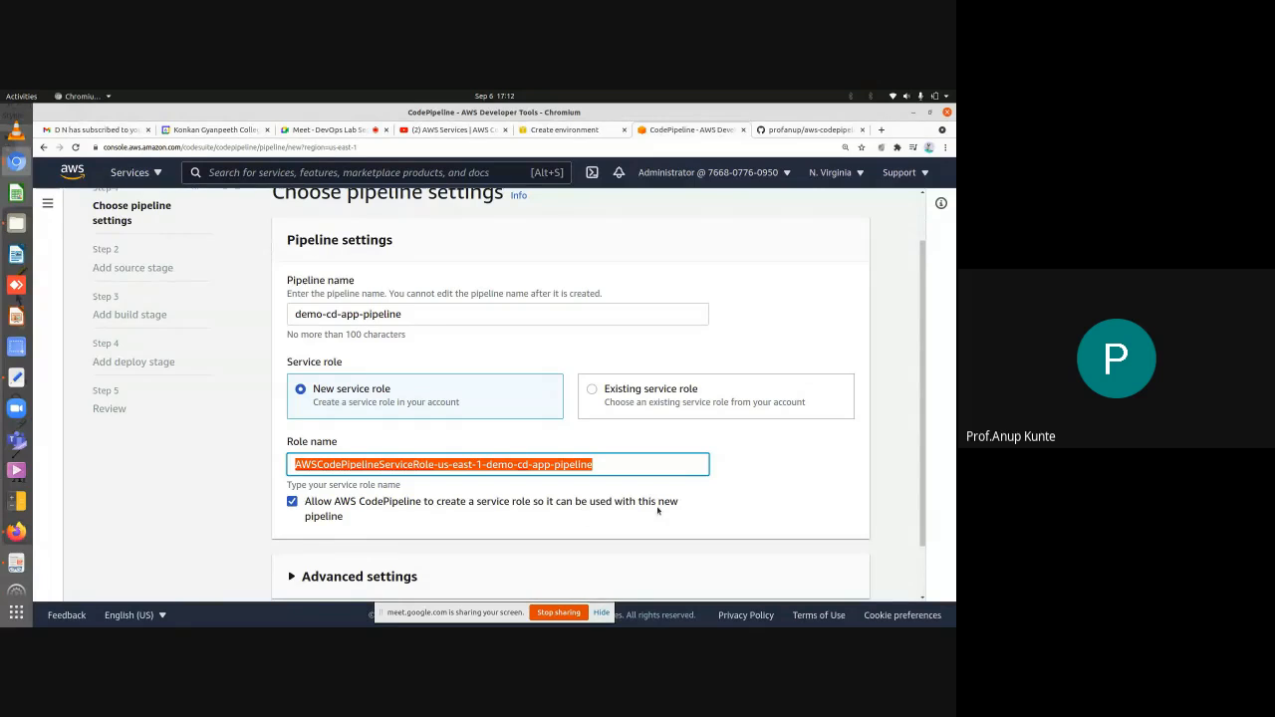
{"action": "left_click", "coordinate": [291, 502]}
{"action": "left_click", "coordinate": [292, 503]}
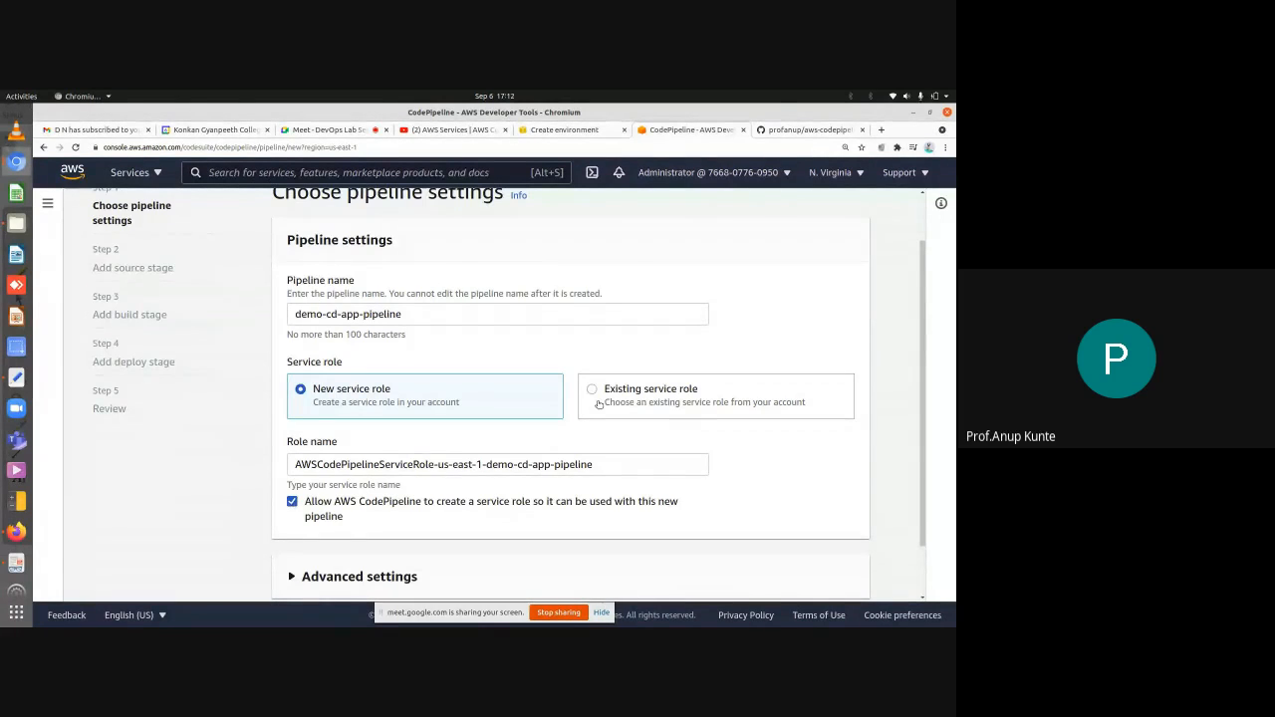
{"action": "triple_click", "coordinate": [535, 464]}
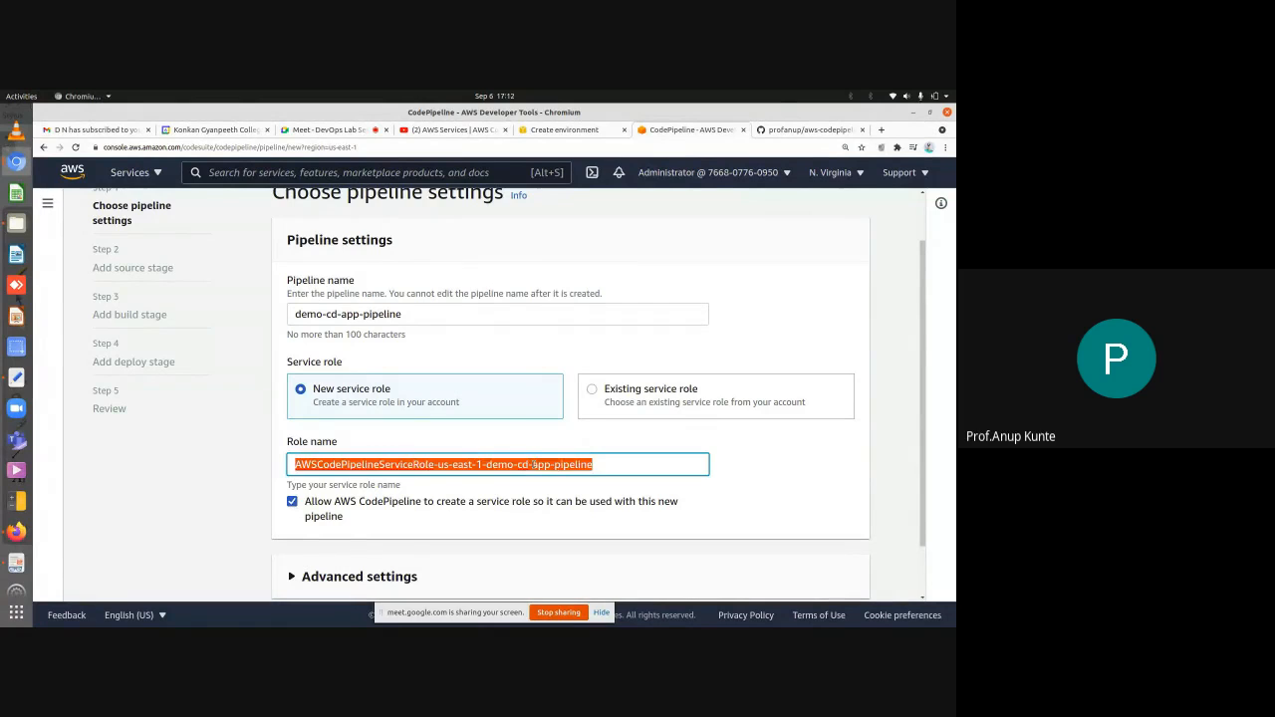
Check the existing service roles on offer, and return to a new service role named AWSCodePipelineServiceRole-us-east-1-demo-cd-app-pipeline
{"action": "left_click", "coordinate": [592, 390]}
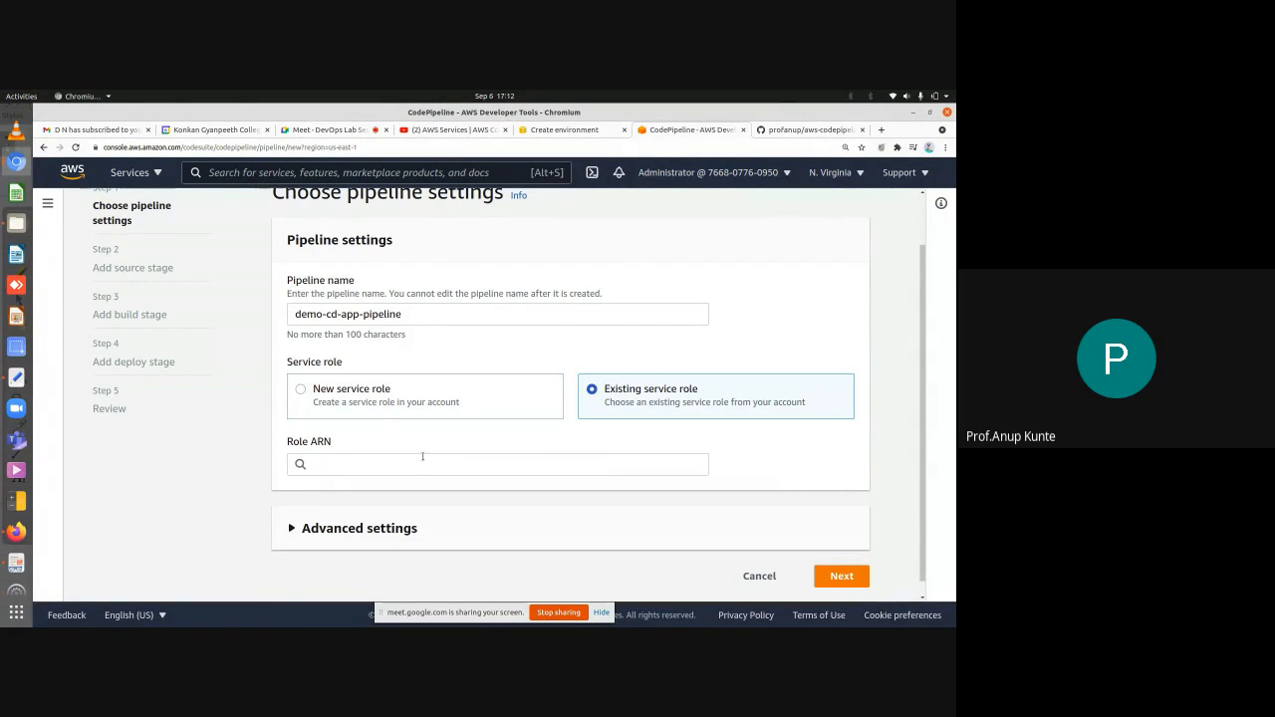
{"action": "left_click", "coordinate": [413, 463]}
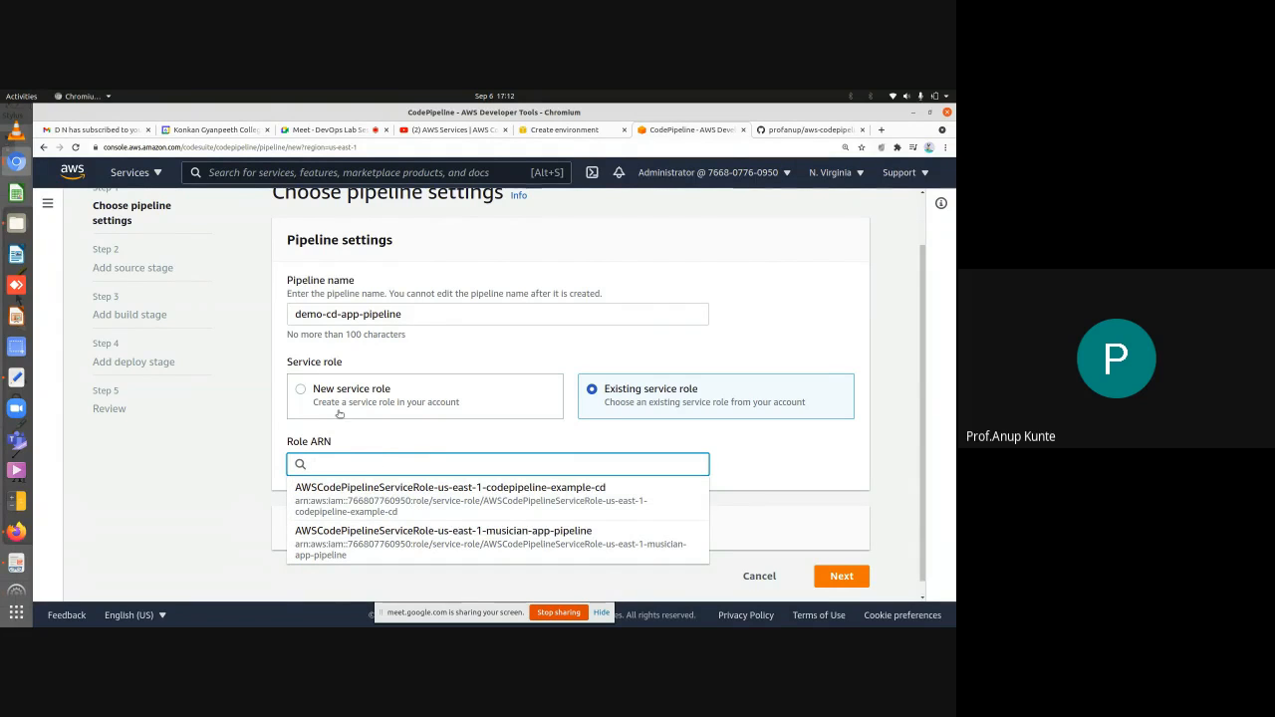
{"action": "left_click", "coordinate": [317, 403]}
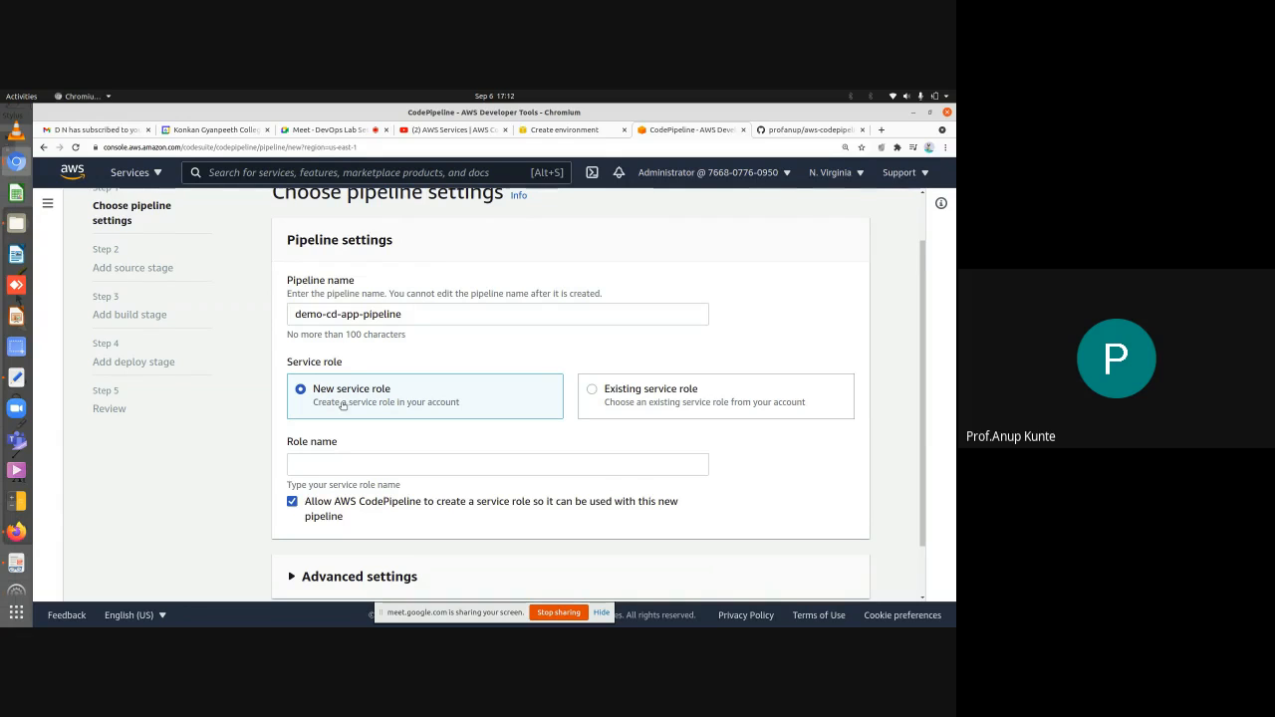
{"action": "left_click", "coordinate": [343, 464]}
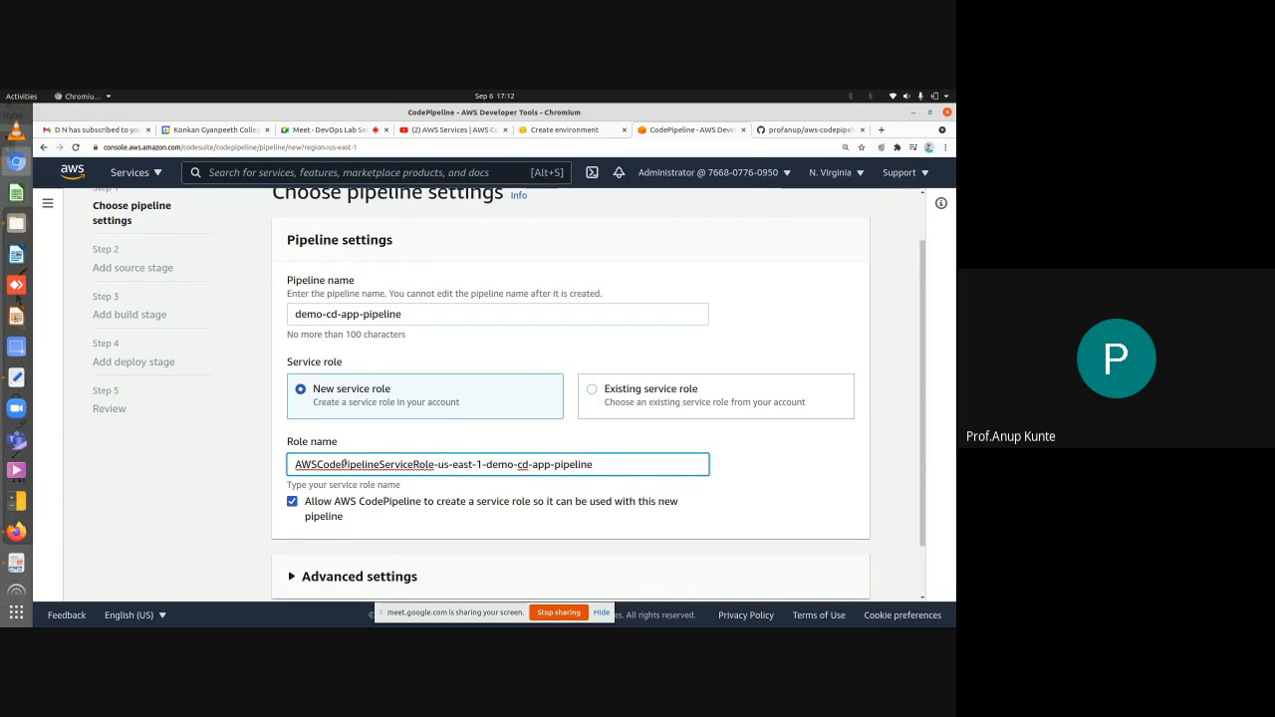
Review the pipeline settings and accept them to proceed to the source stage
{"action": "scroll", "coordinate": [343, 464], "scroll_direction": "down", "scroll_amount": 1}
{"action": "scroll", "coordinate": [344, 465], "scroll_direction": "up", "scroll_amount": 1}
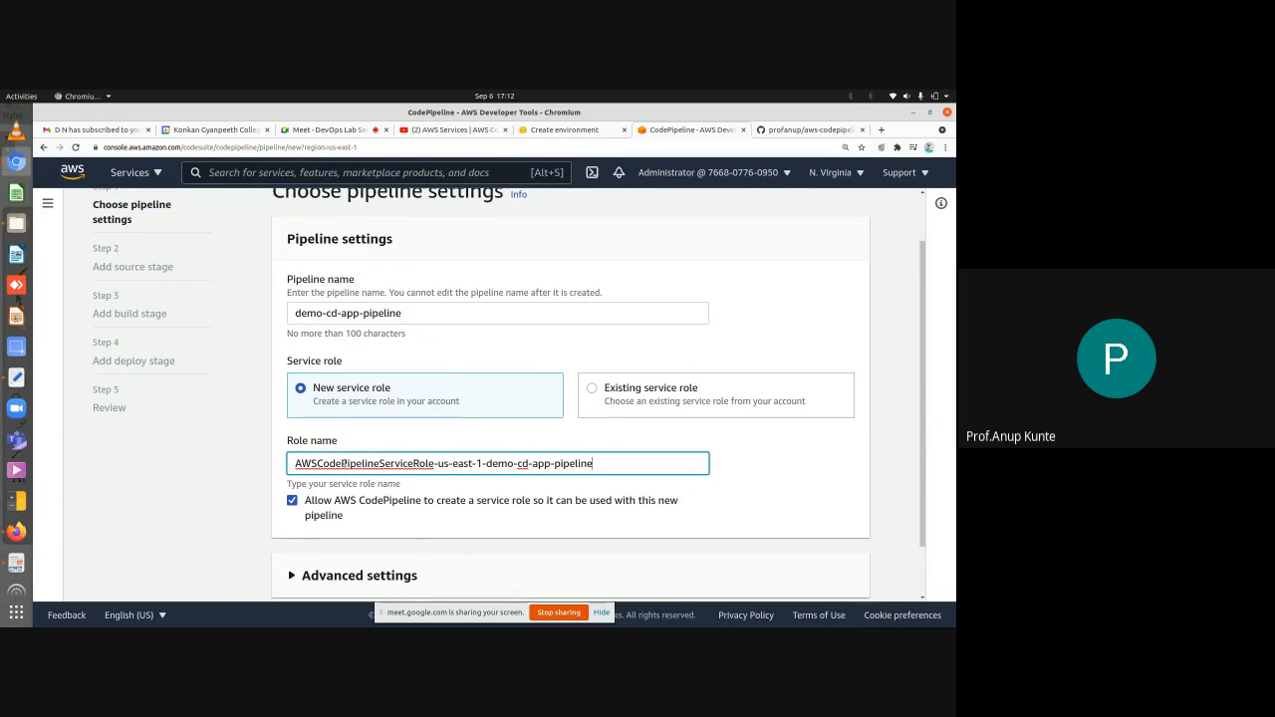
{"action": "scroll", "coordinate": [344, 464], "scroll_direction": "up", "scroll_amount": 1}
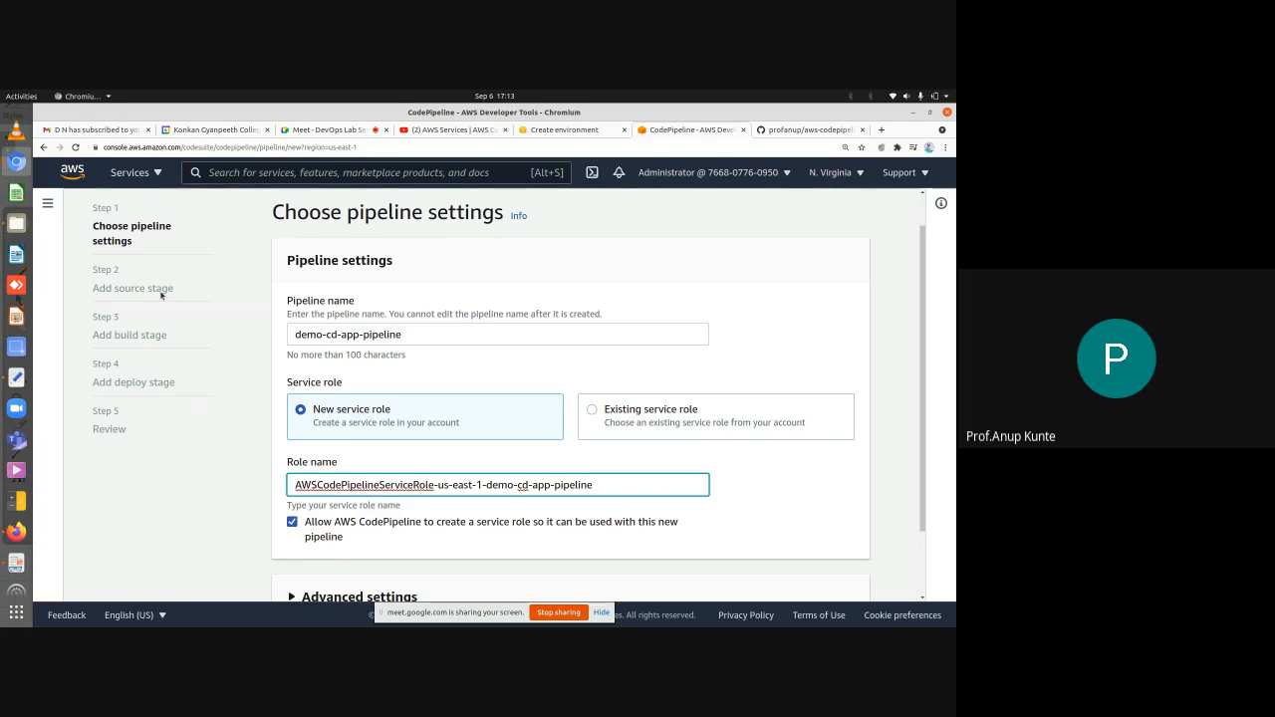
{"action": "scroll", "coordinate": [161, 294], "scroll_direction": "down", "scroll_amount": 2}
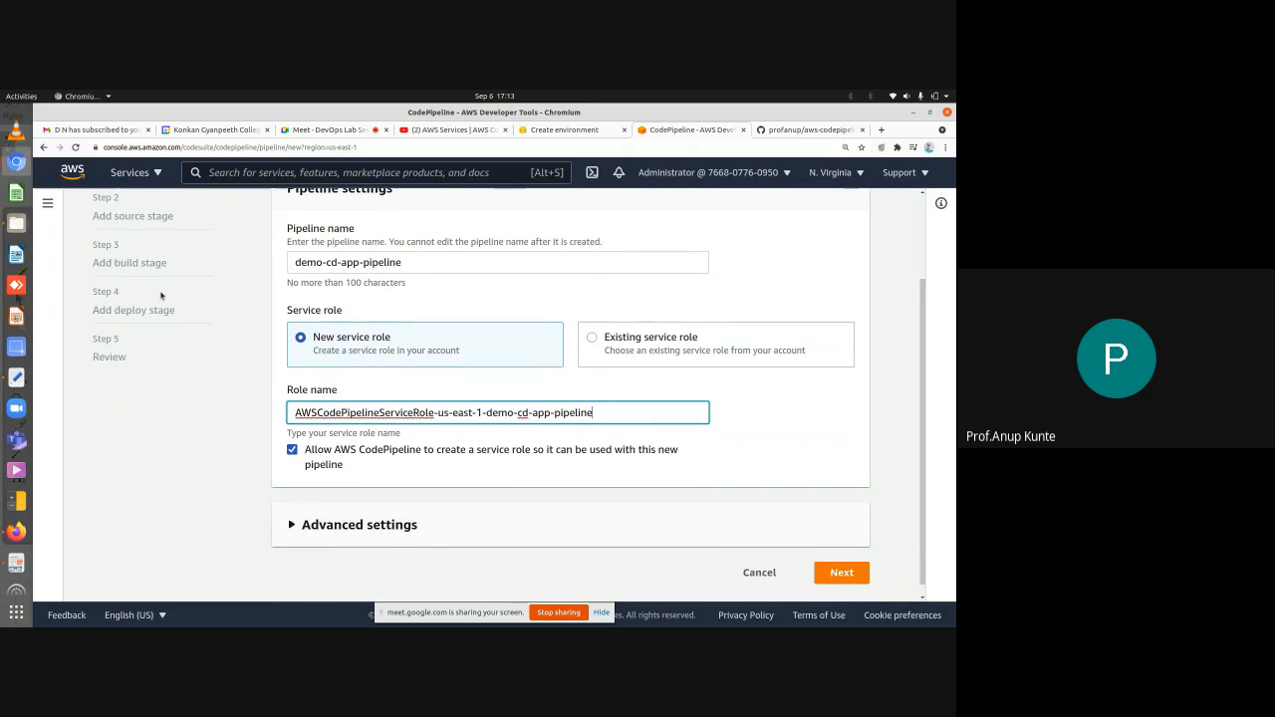
{"action": "scroll", "coordinate": [161, 294], "scroll_direction": "up", "scroll_amount": 2}
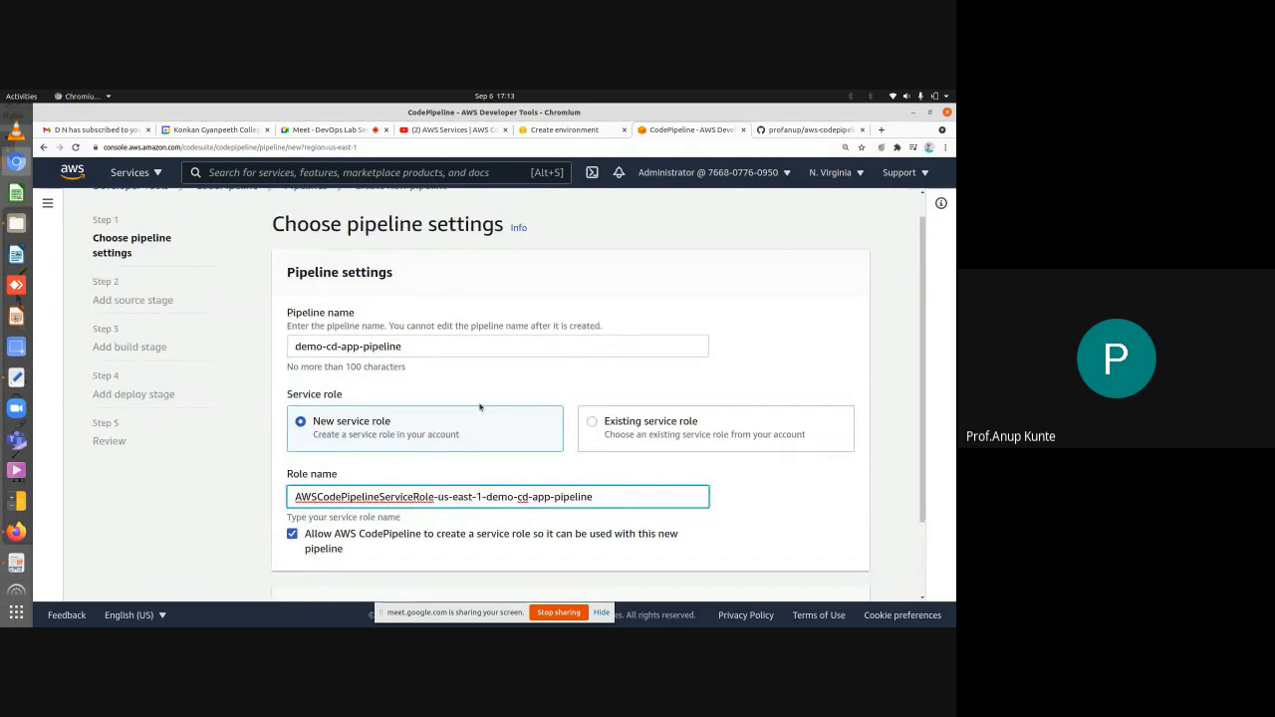
{"action": "scroll", "coordinate": [480, 404], "scroll_direction": "down", "scroll_amount": 2}
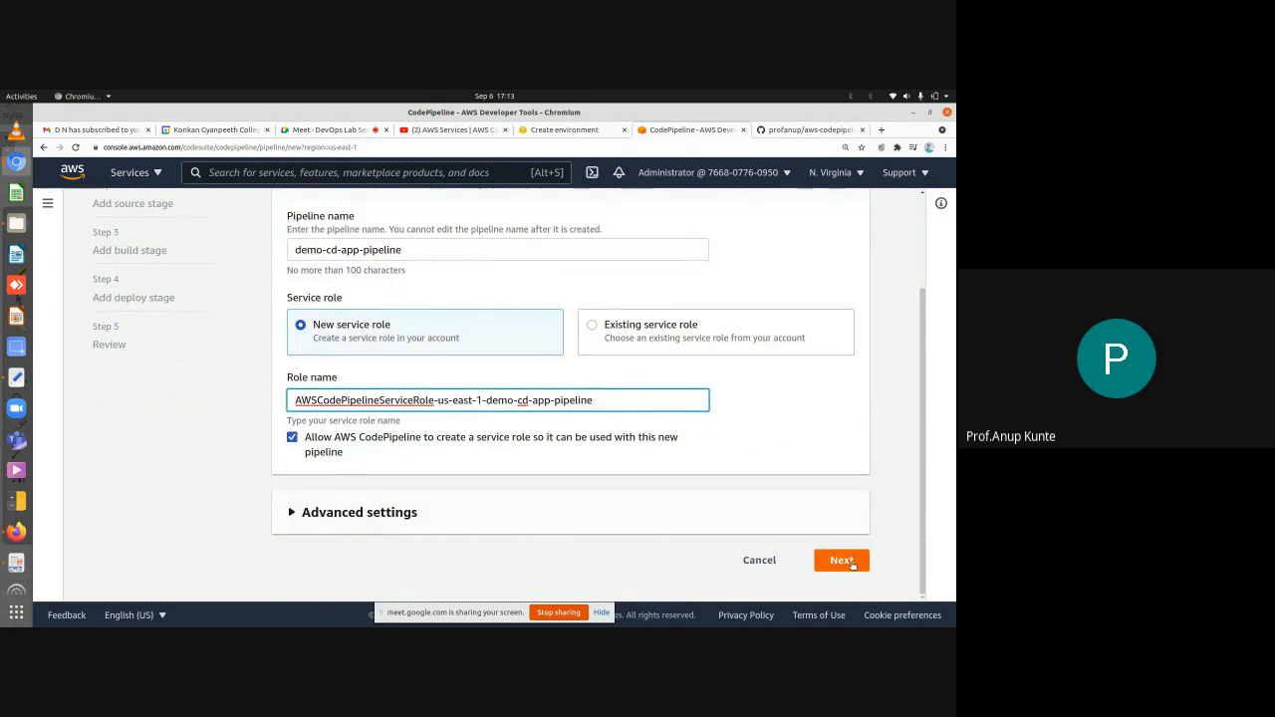
{"action": "left_click", "coordinate": [849, 564]}
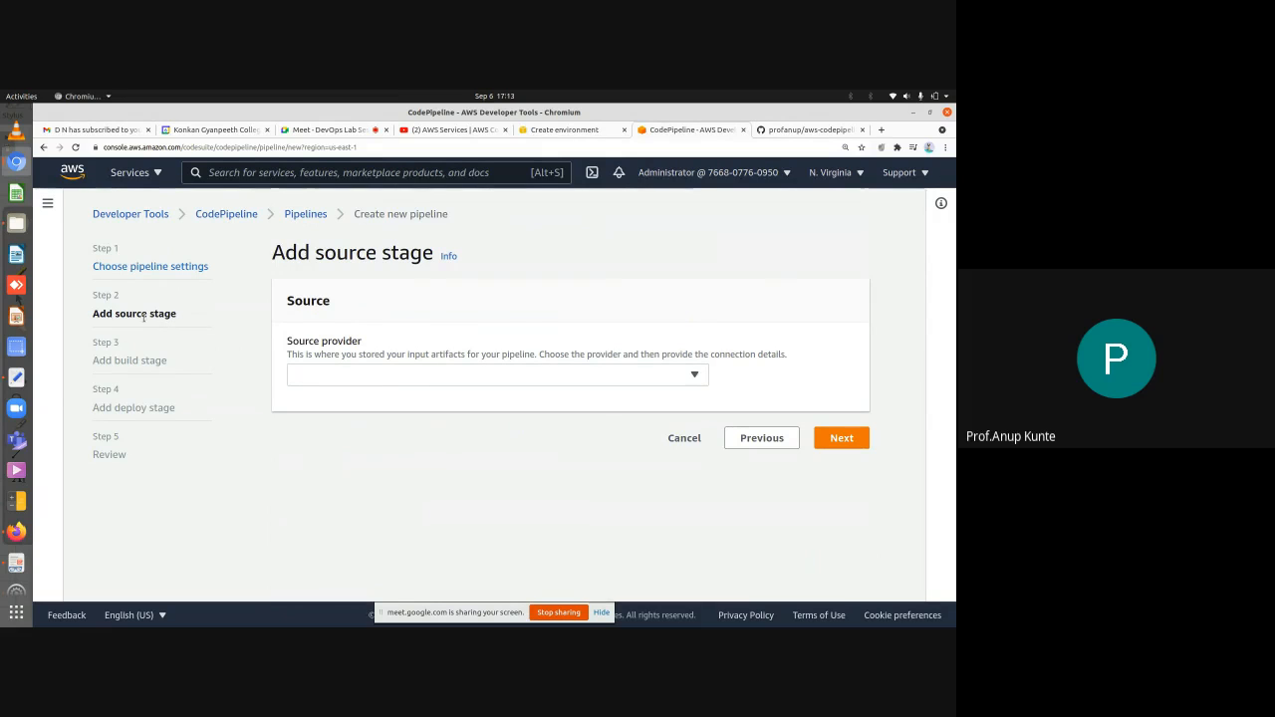
Set the source provider to GitHub (Version 1) and connect it to GitHub, confirming the OAuth request
{"action": "left_click", "coordinate": [566, 373]}
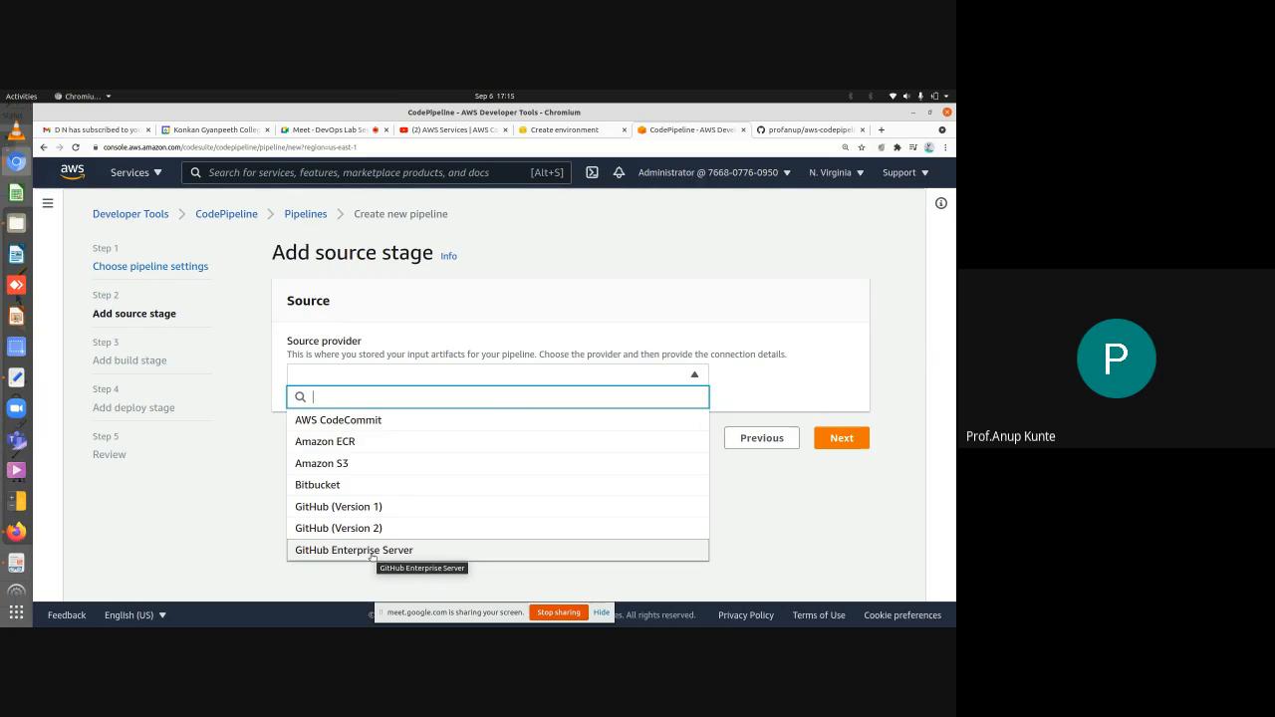
{"action": "left_click", "coordinate": [368, 512]}
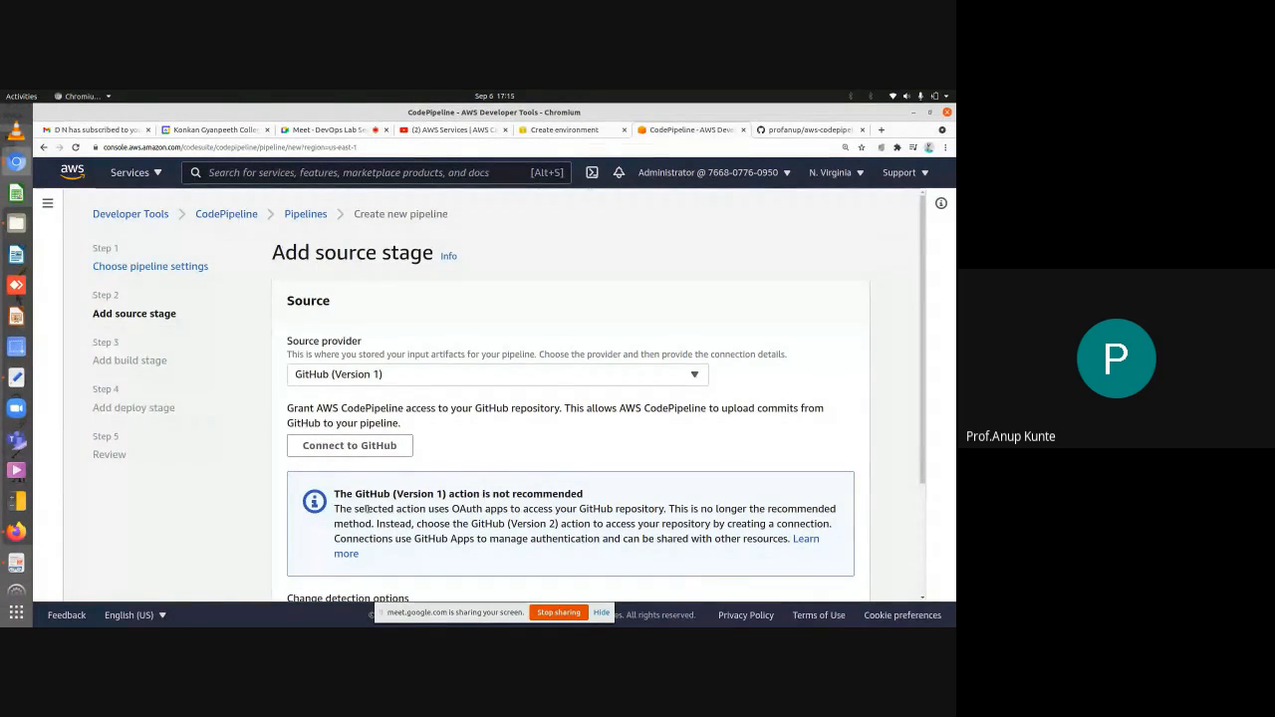
{"action": "scroll", "coordinate": [368, 509], "scroll_direction": "down", "scroll_amount": 2}
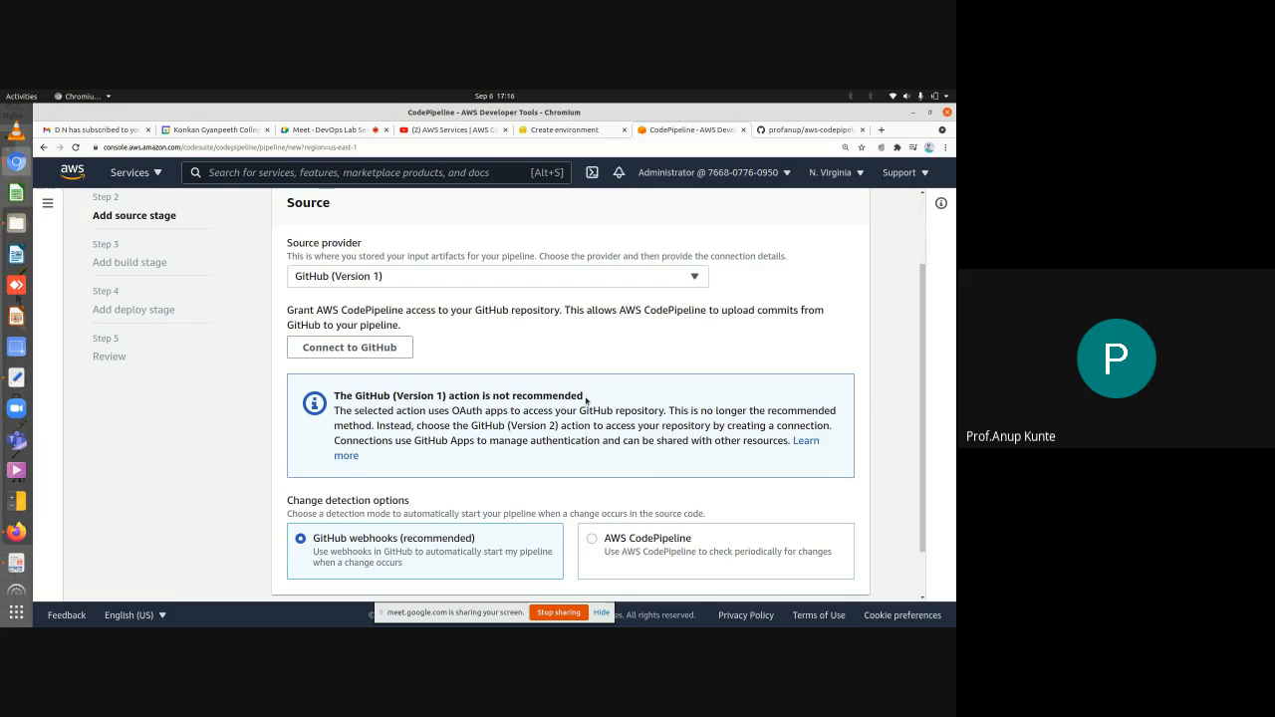
{"action": "left_click", "coordinate": [392, 348]}
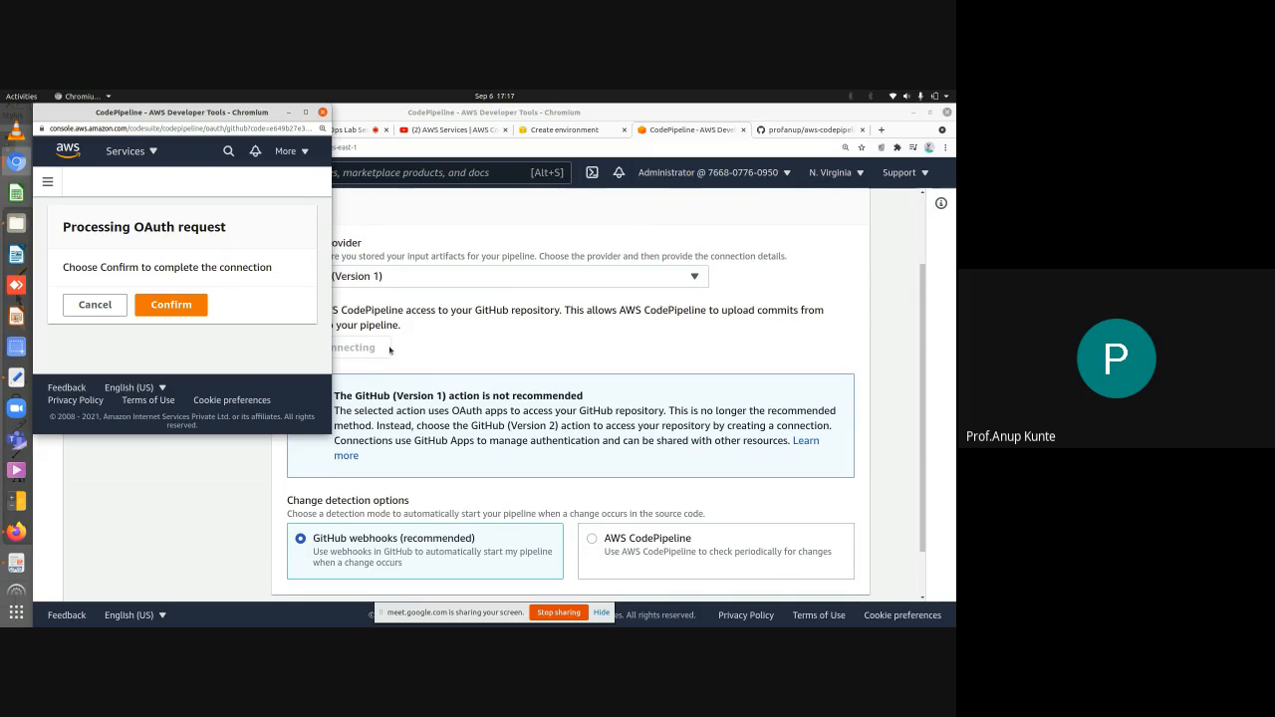
{"action": "left_click", "coordinate": [194, 305]}
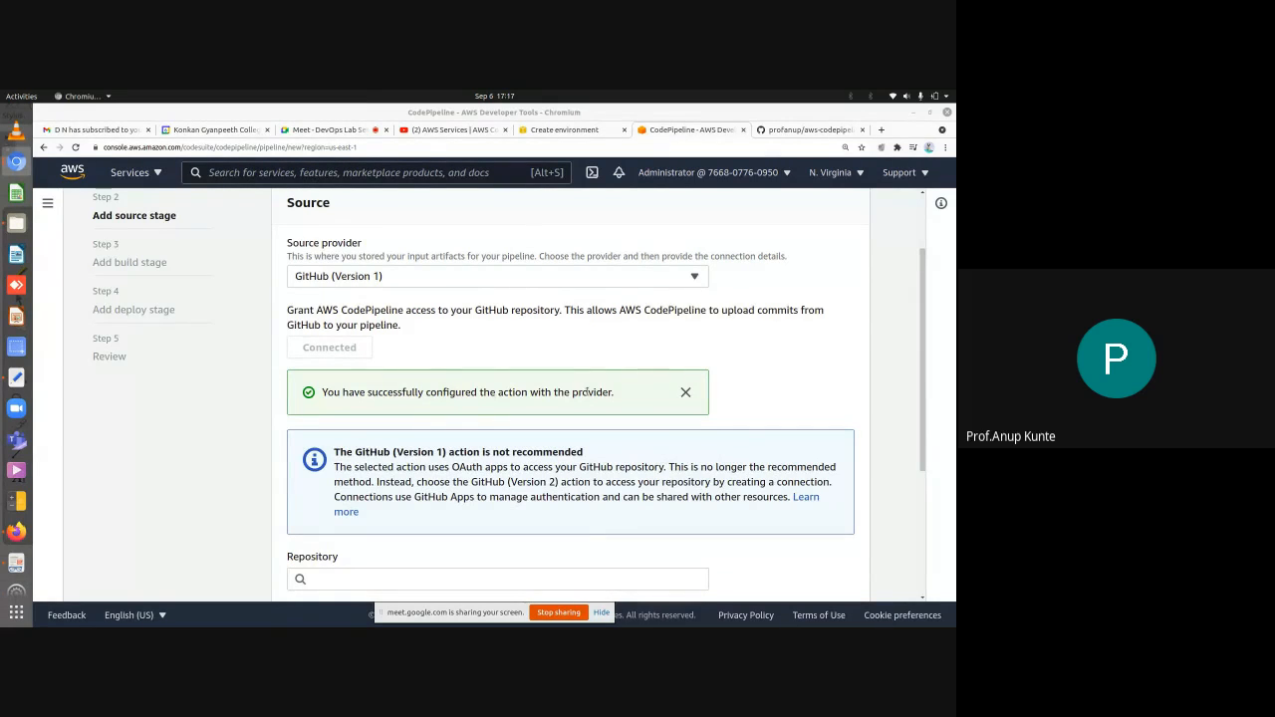
List the available GitHub repositories for the pipeline's source stage
{"action": "scroll", "coordinate": [592, 391], "scroll_direction": "down", "scroll_amount": 1}
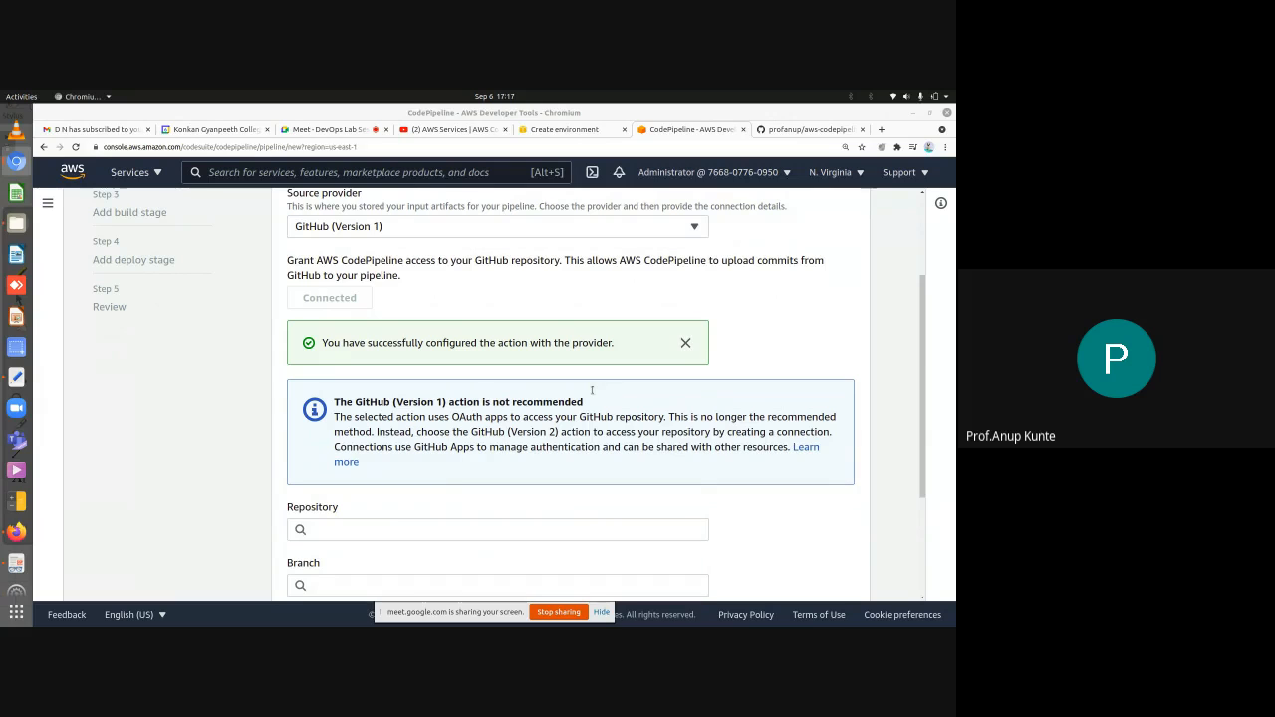
{"action": "scroll", "coordinate": [592, 391], "scroll_direction": "down", "scroll_amount": 2}
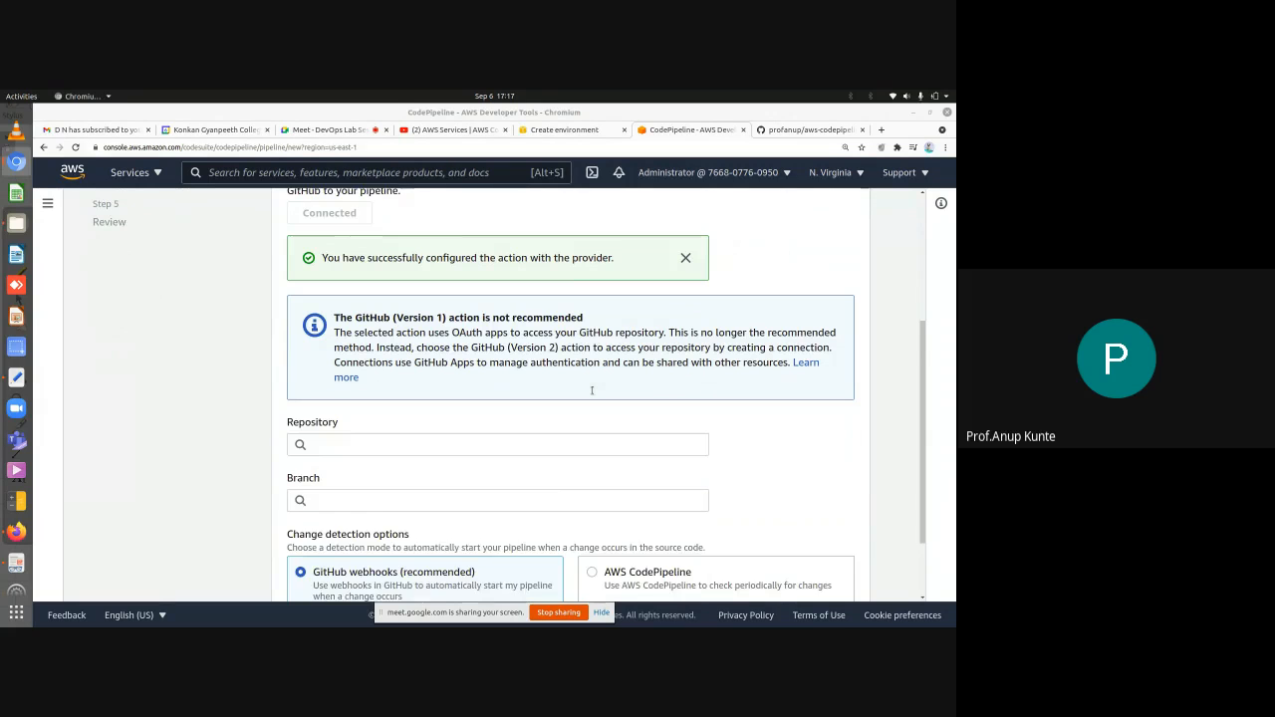
{"action": "scroll", "coordinate": [592, 390], "scroll_direction": "down", "scroll_amount": 2}
{"action": "left_click", "coordinate": [569, 382]}
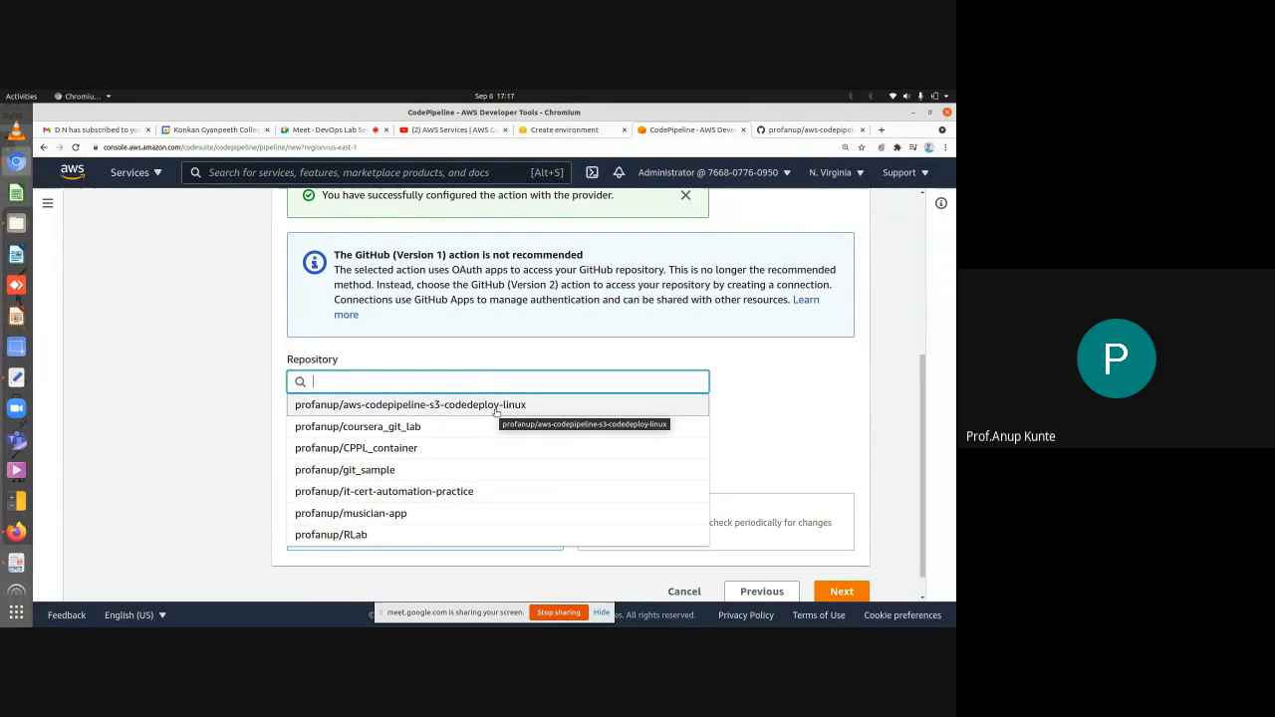
Switch to the repository's GitHub page and copy its name, aws-codepipeline-s3-codedeploy-linux
{"action": "left_click", "coordinate": [807, 129]}
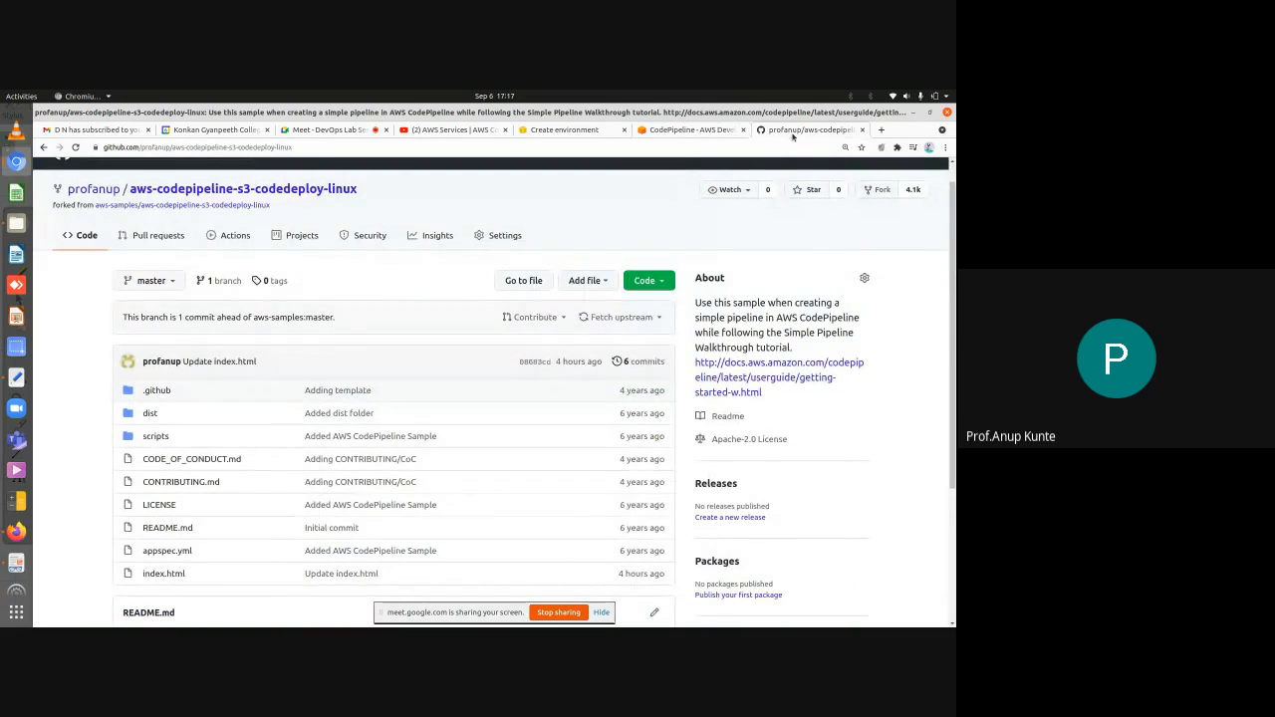
{"action": "scroll", "coordinate": [772, 260], "scroll_direction": "up", "scroll_amount": 1}
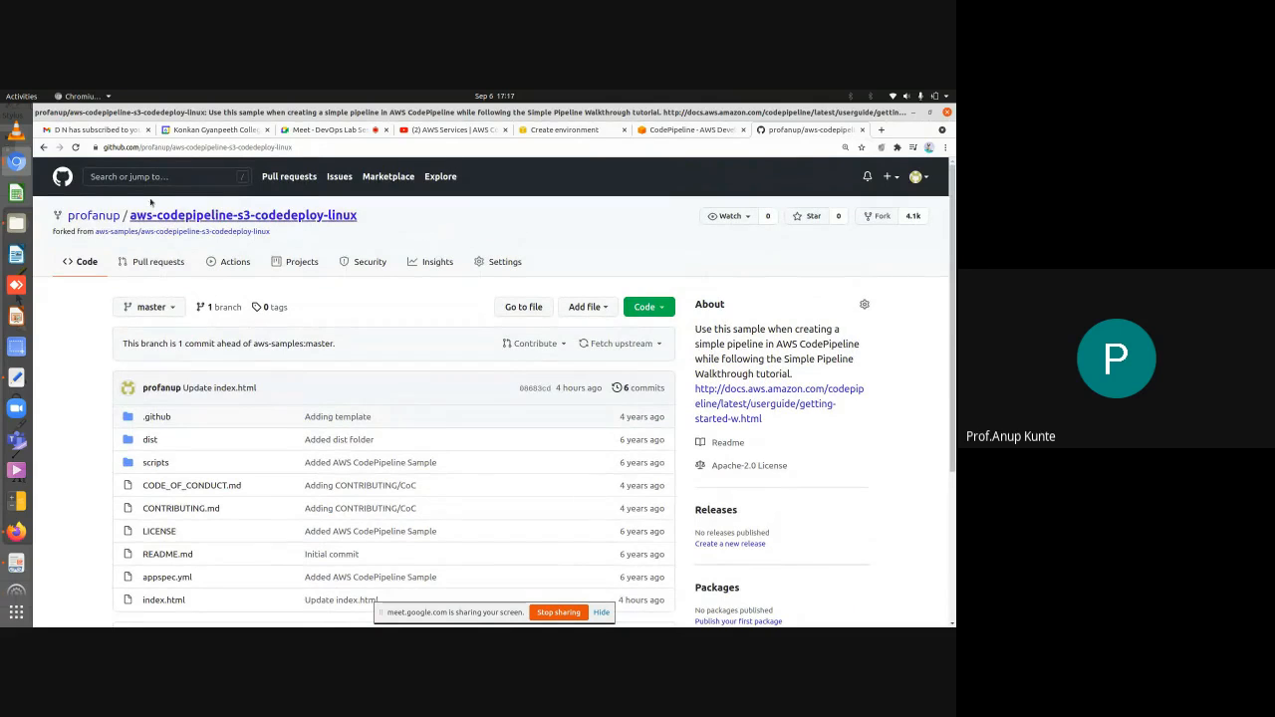
{"action": "mouse_move", "coordinate": [354, 222]}
{"action": "left_mouse_down"}
{"action": "mouse_move", "coordinate": [276, 216]}
{"action": "mouse_move", "coordinate": [361, 222]}
{"action": "mouse_move", "coordinate": [304, 211]}
{"action": "mouse_move", "coordinate": [358, 217]}
{"action": "mouse_move", "coordinate": [69, 217]}
{"action": "mouse_move", "coordinate": [356, 215]}
{"action": "mouse_move", "coordinate": [376, 235]}
{"action": "left_mouse_up"}
{"action": "key", "text": "ctrl+c"}
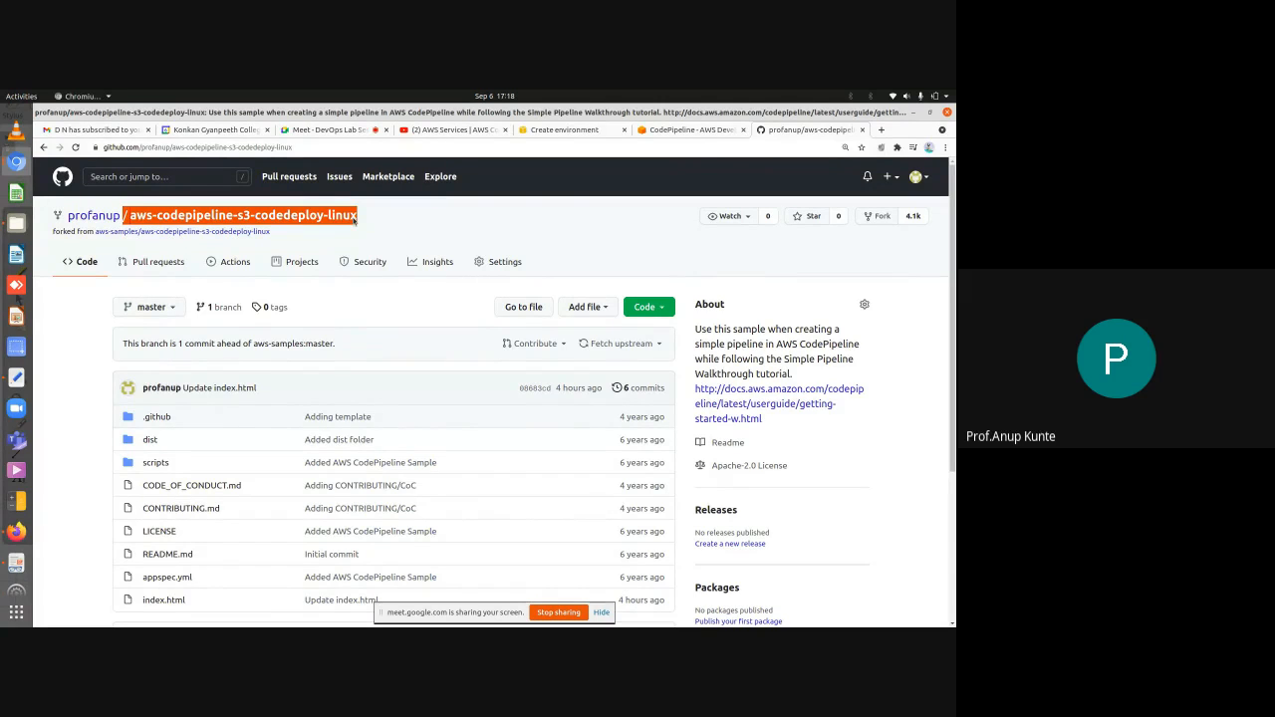
Search all of GitHub for aws-codepipeline-s3-codedeploy-linux and open the aws-samples repository of that name
{"action": "left_click", "coordinate": [171, 178]}
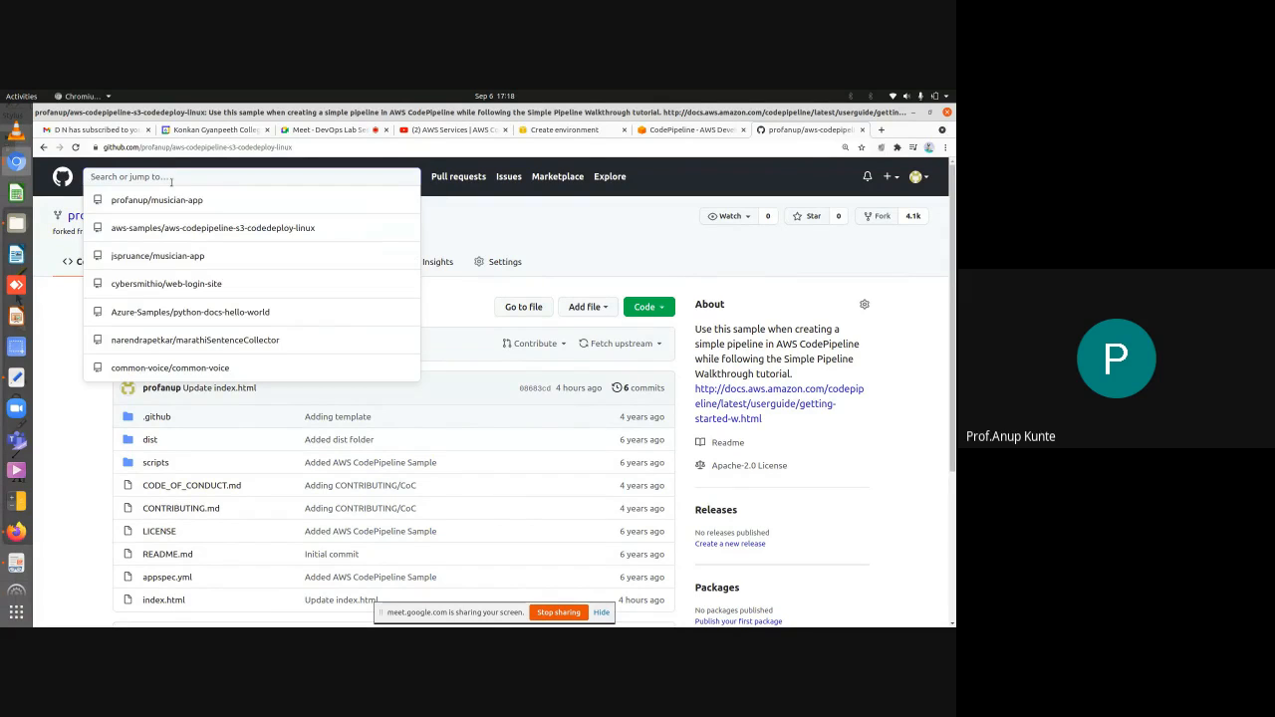
{"action": "key", "text": "ctrl+v"}
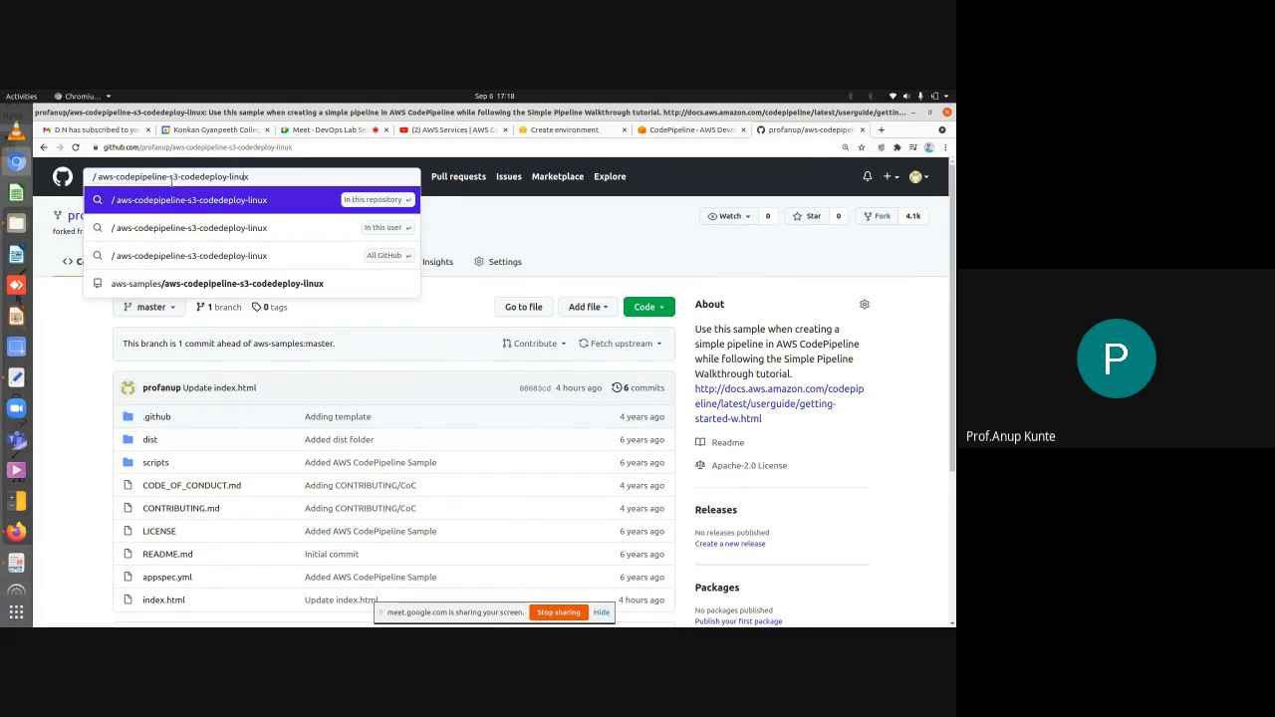
{"action": "key", "text": "BackSpace"}
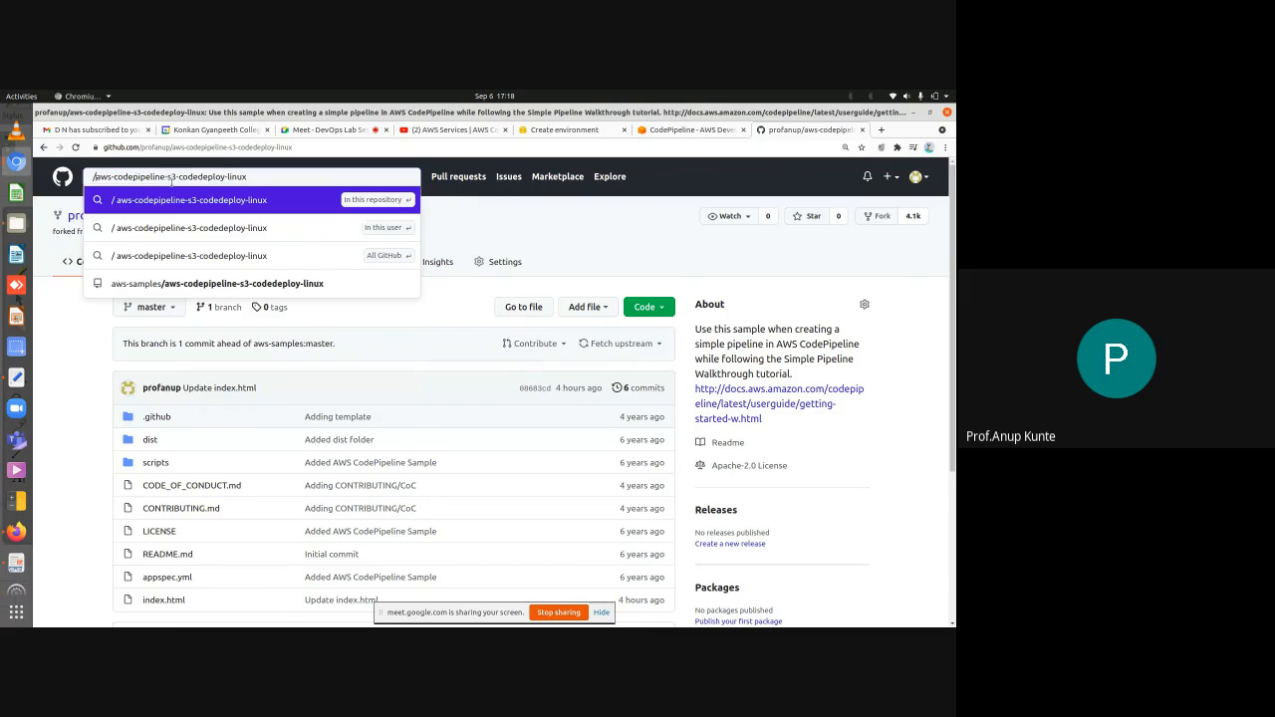
{"action": "key", "text": "Return"}
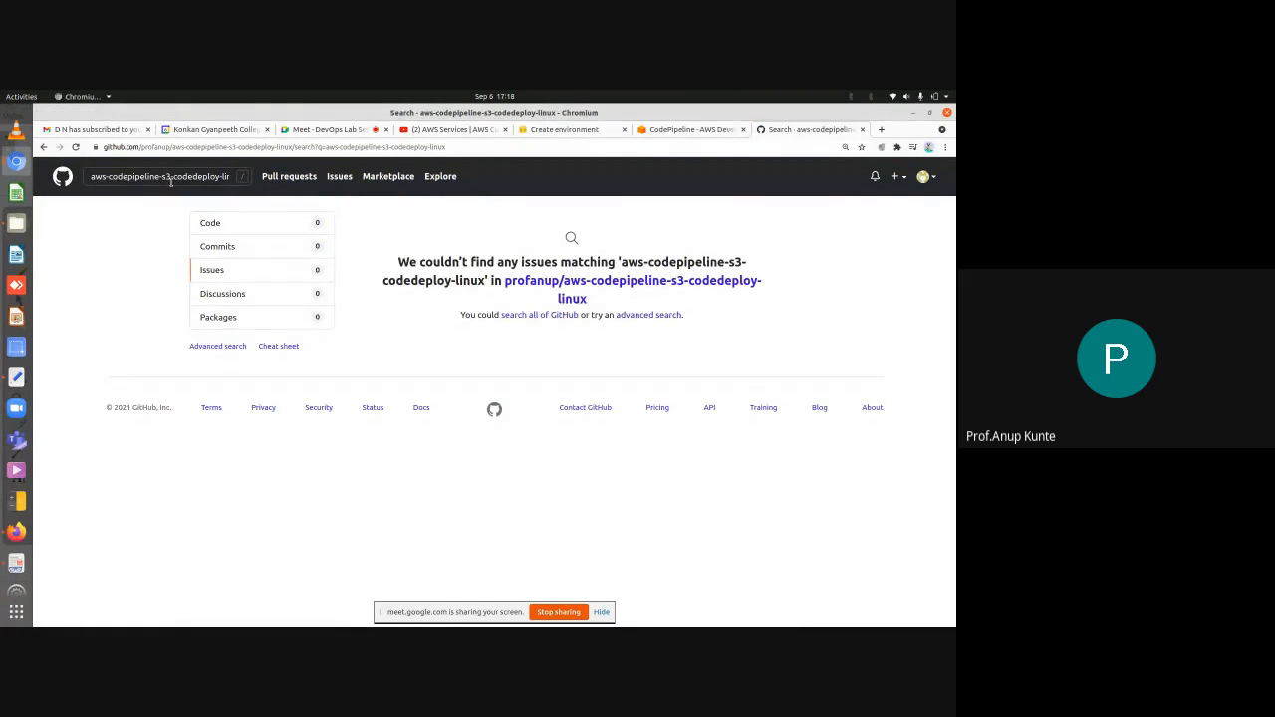
{"action": "left_click", "coordinate": [218, 176]}
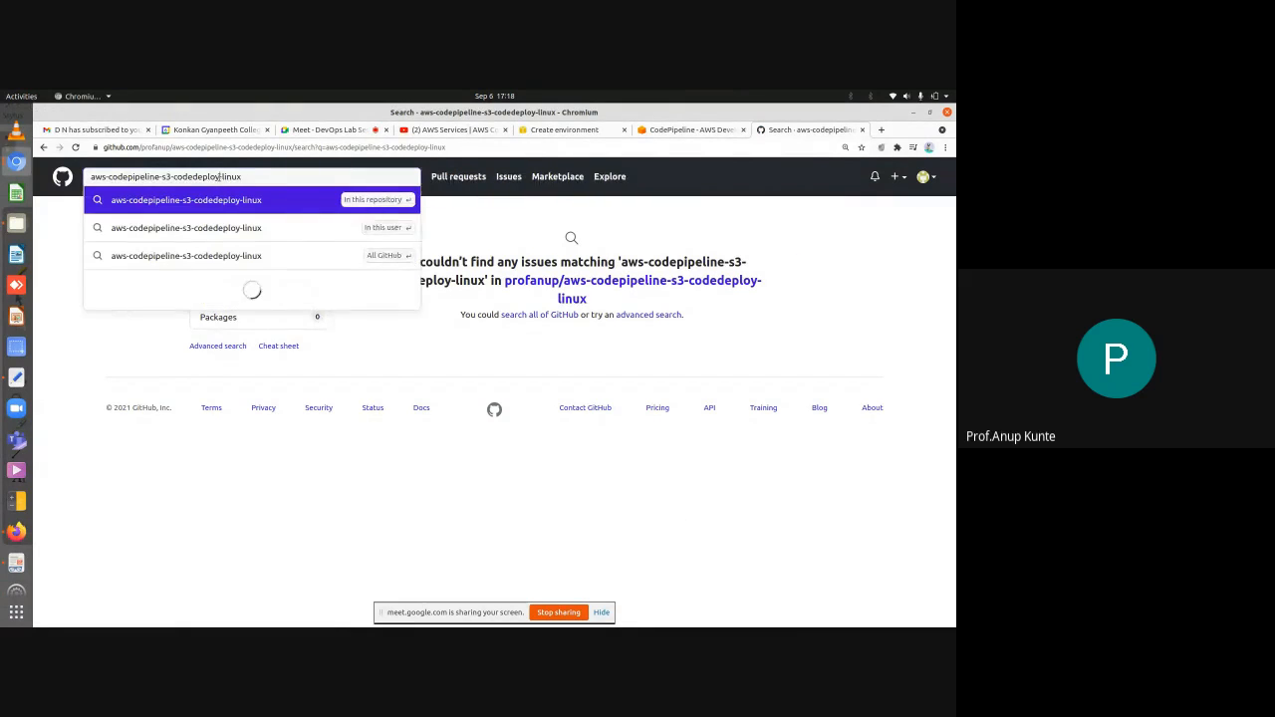
{"action": "left_click", "coordinate": [230, 259]}
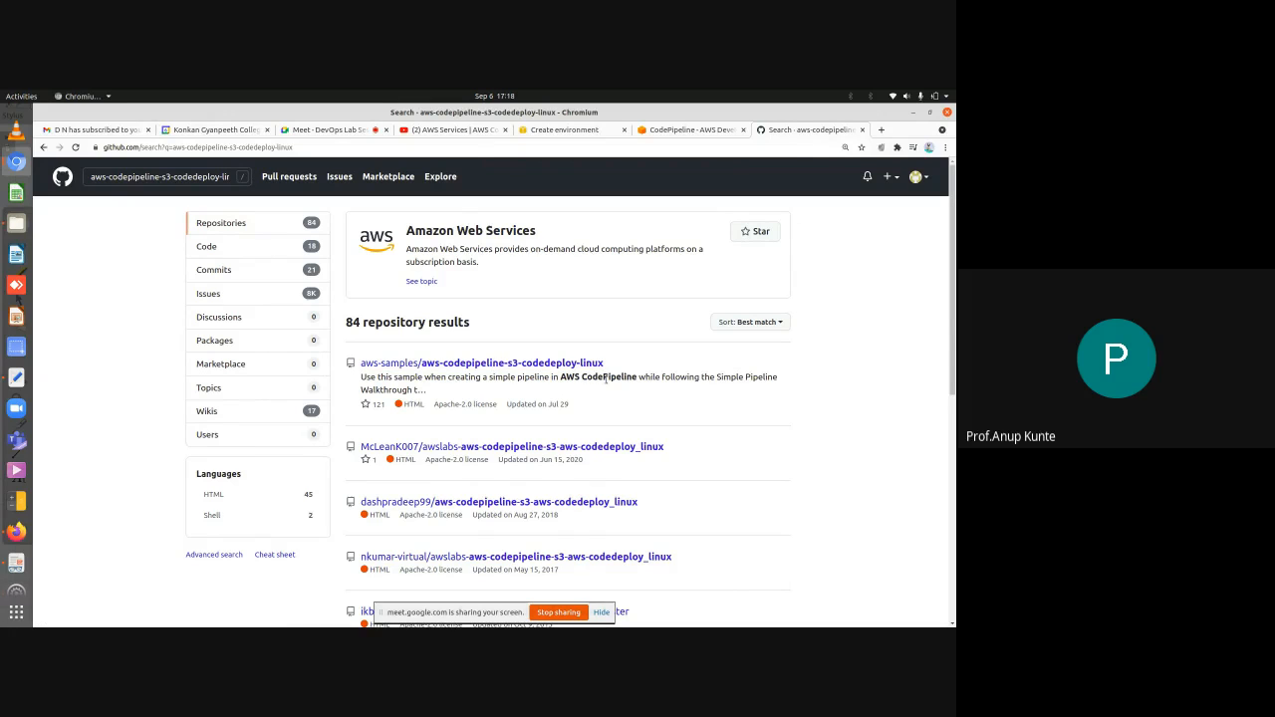
{"action": "left_click", "coordinate": [491, 365]}
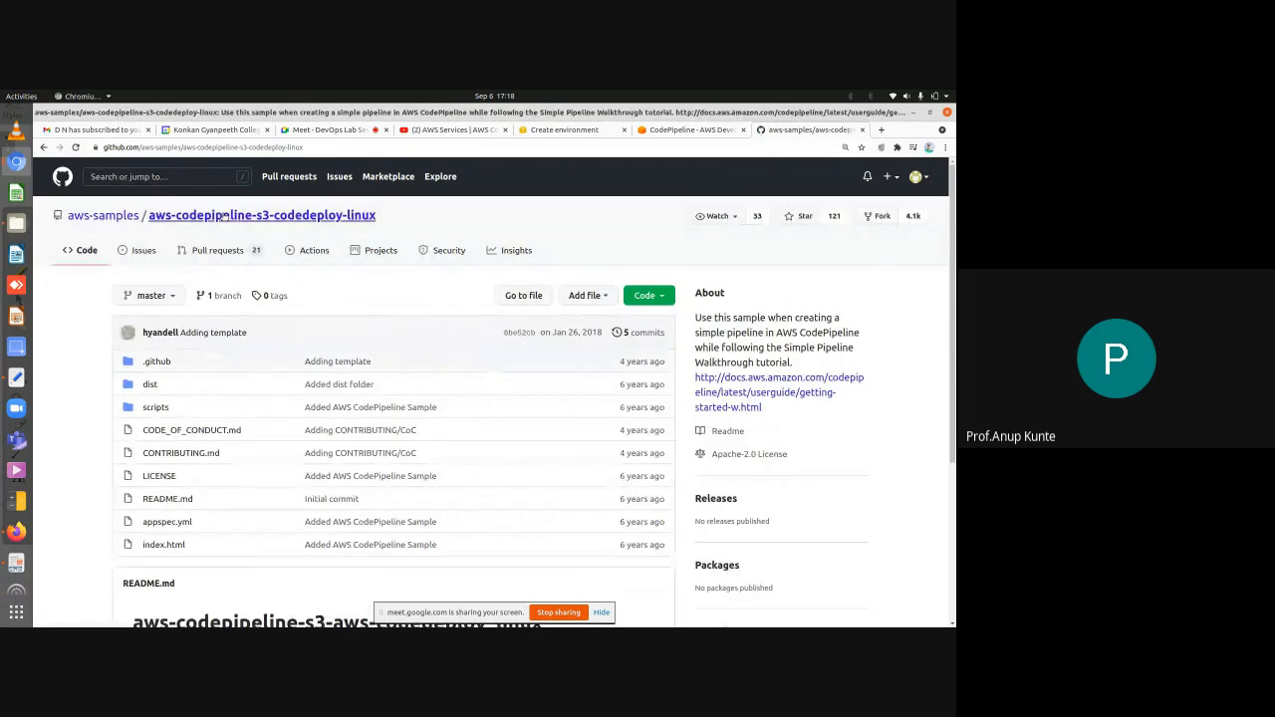
Examine the aws-samples repository's owner, file list, README and Fork option, enlarging the page for readability
{"action": "mouse_move", "coordinate": [102, 219]}
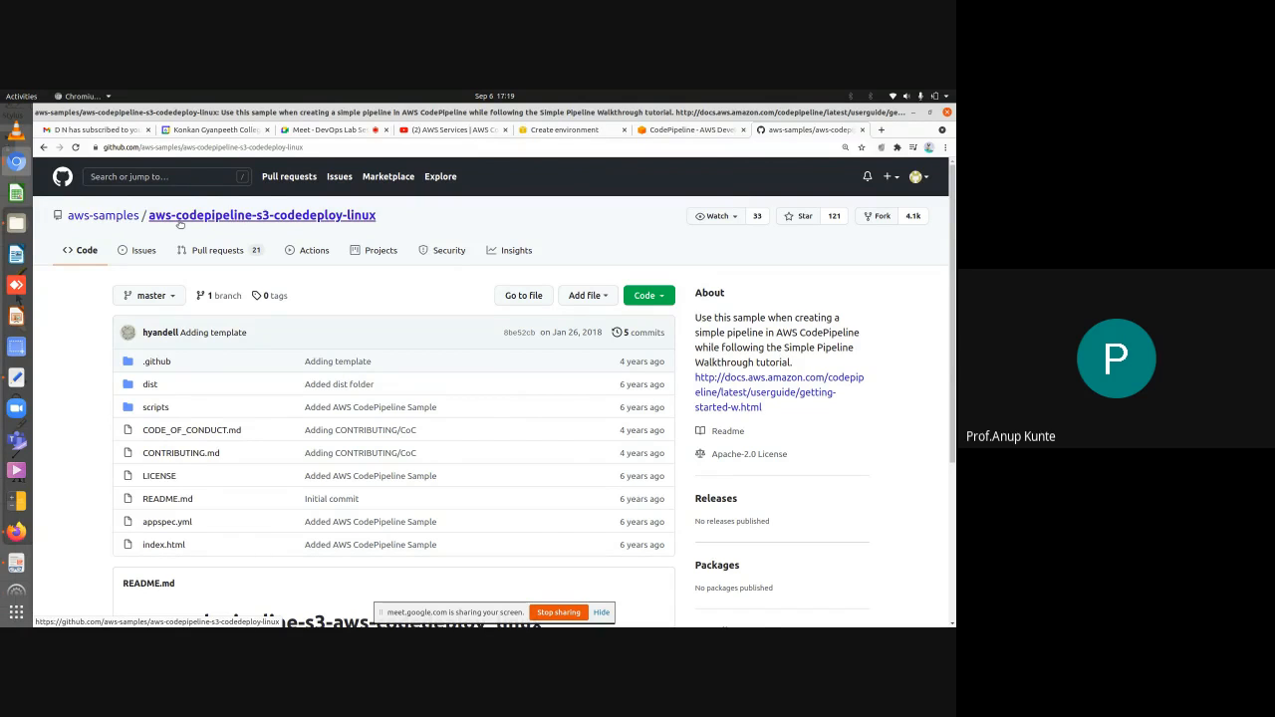
{"action": "scroll", "coordinate": [181, 223], "scroll_direction": "down", "scroll_amount": 3}
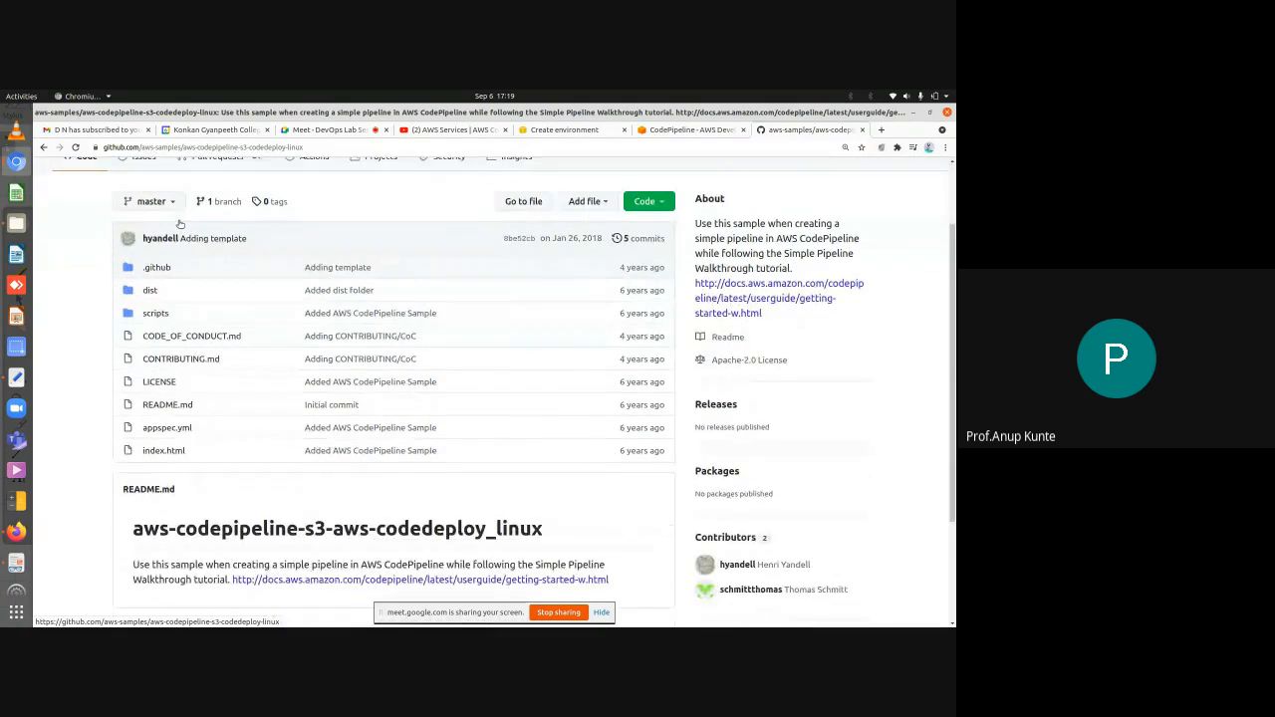
{"action": "scroll", "coordinate": [181, 223], "scroll_direction": "up", "scroll_amount": 1}
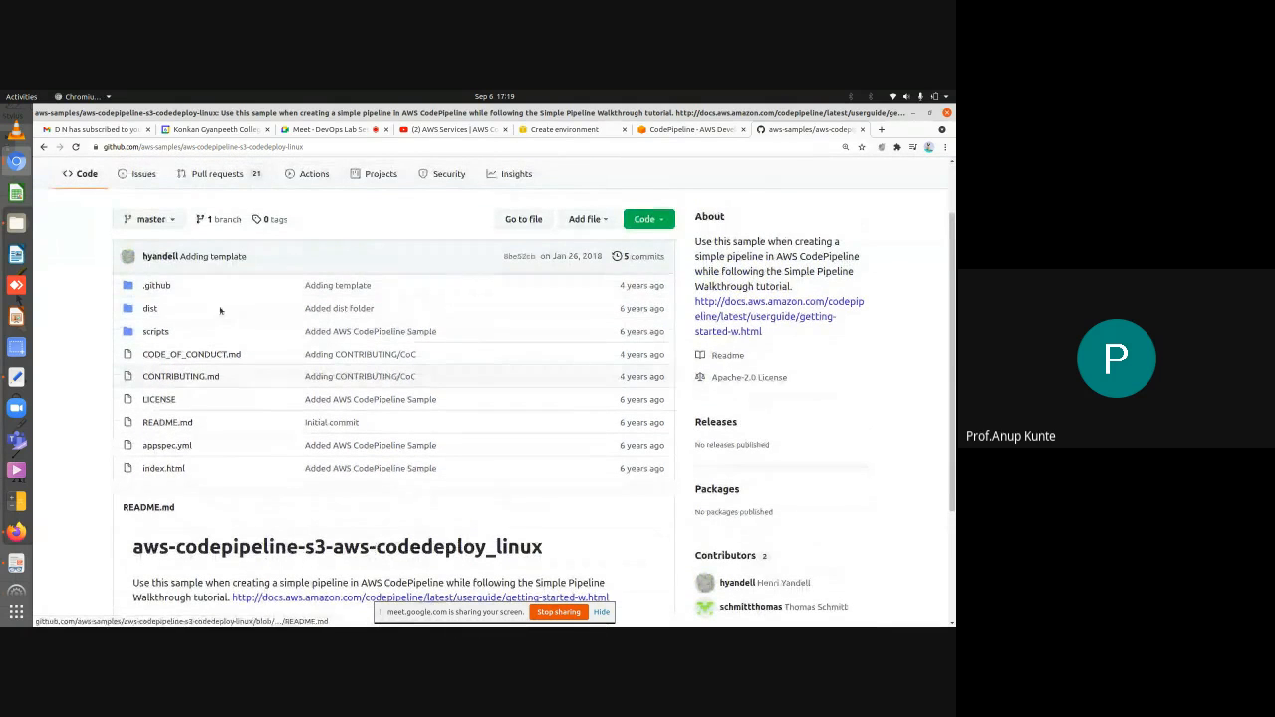
{"action": "scroll", "coordinate": [249, 381], "scroll_direction": "up", "scroll_amount": 2}
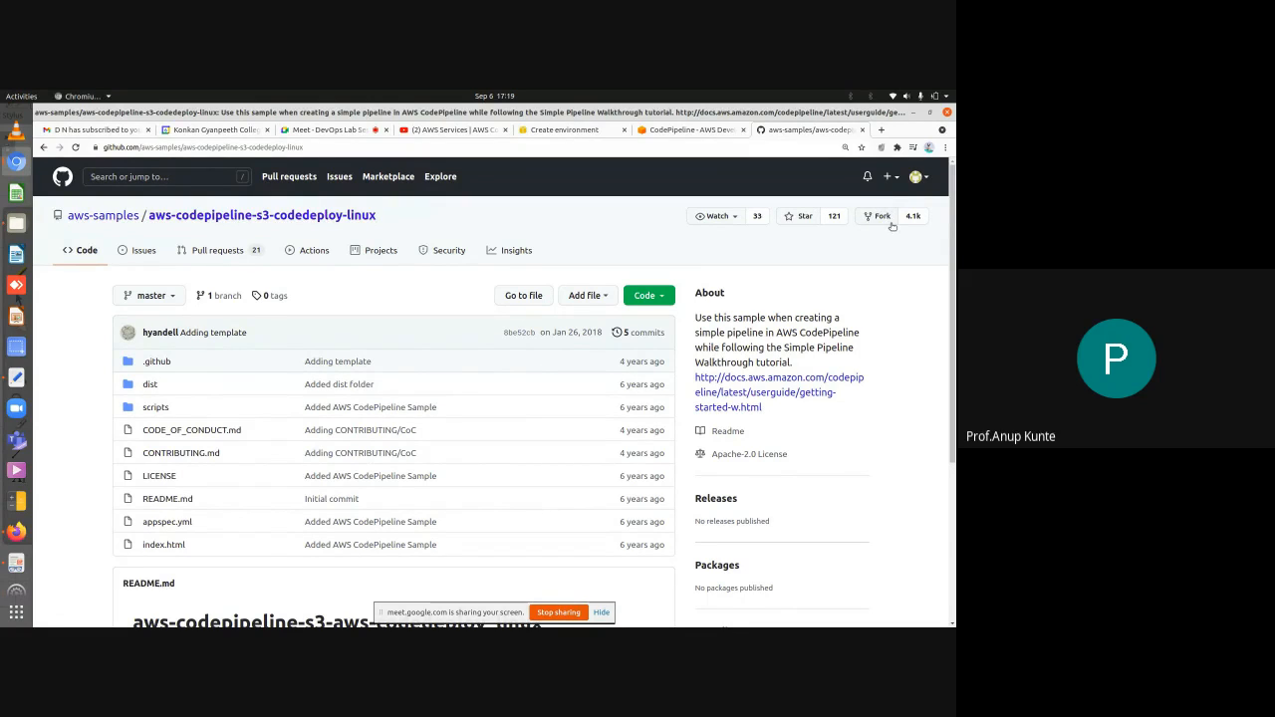
{"action": "key", "text": "ctrl+plus"}
{"action": "key", "text": "ctrl+plus"}
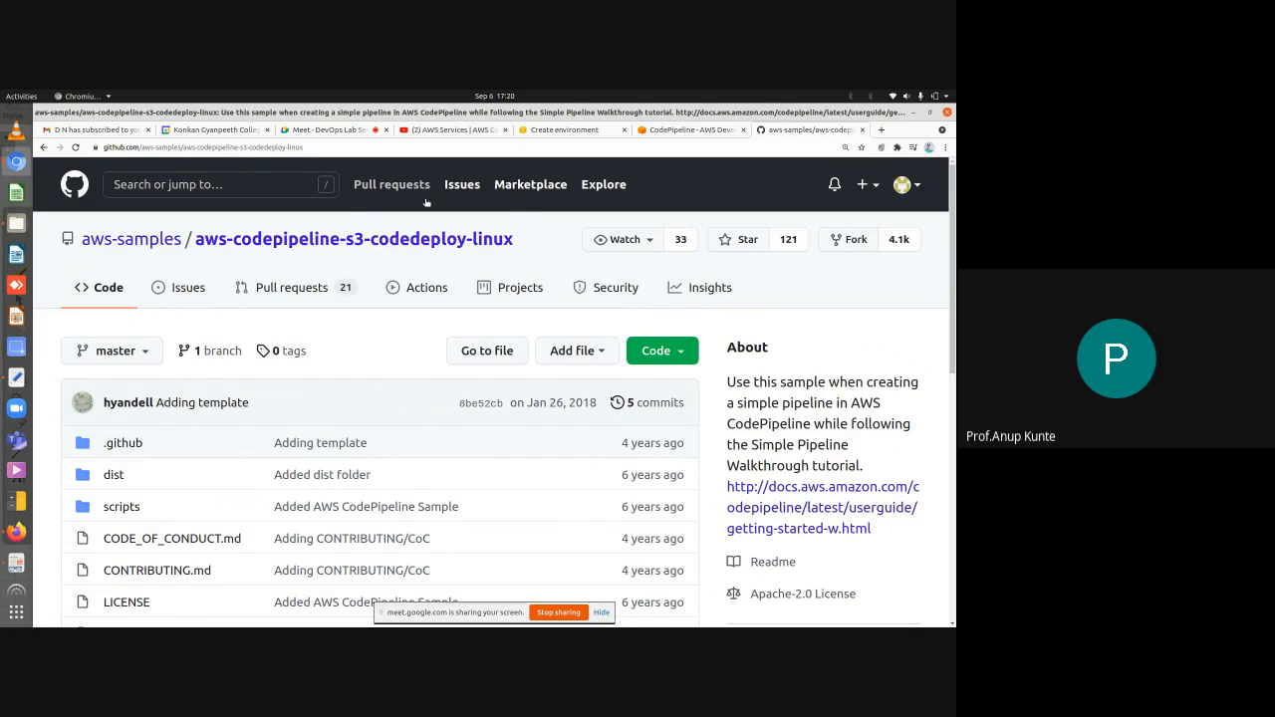
Search GitHub for the account's own username, within the current repository and within the aws-samples organization
{"action": "left_click", "coordinate": [260, 185]}
{"action": "type", "text": "p"}
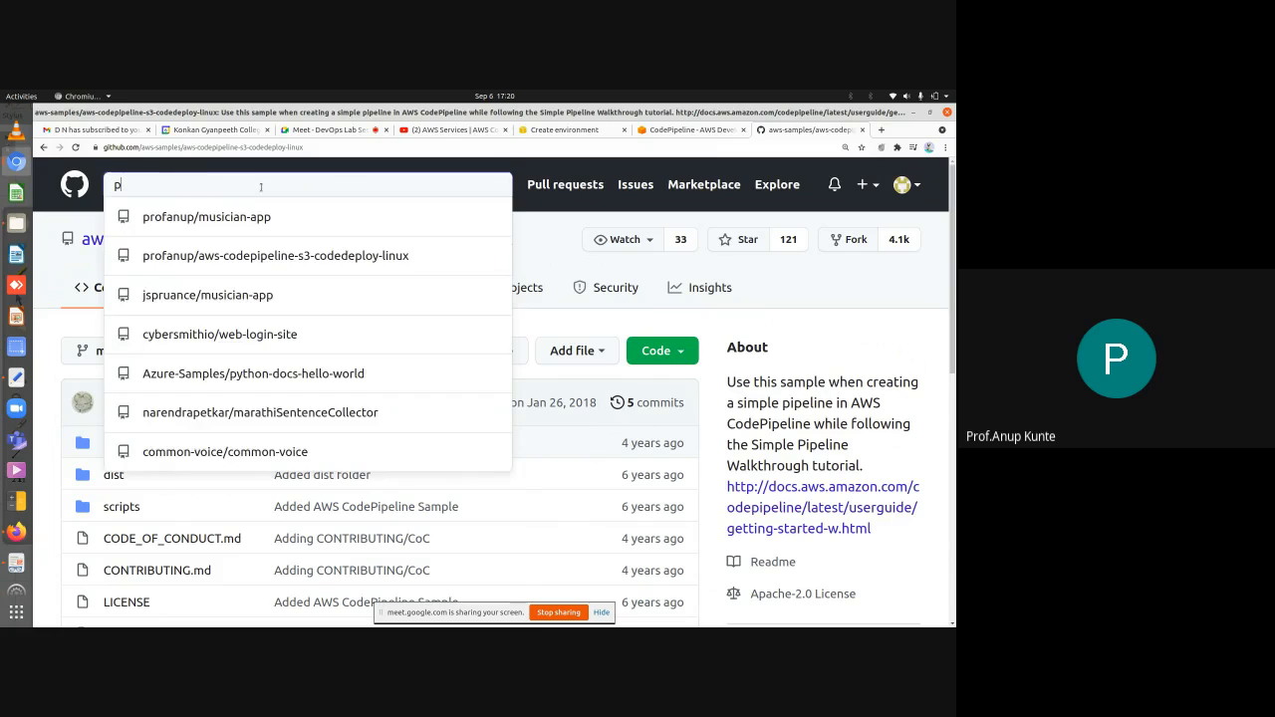
{"action": "type", "text": "rofanup"}
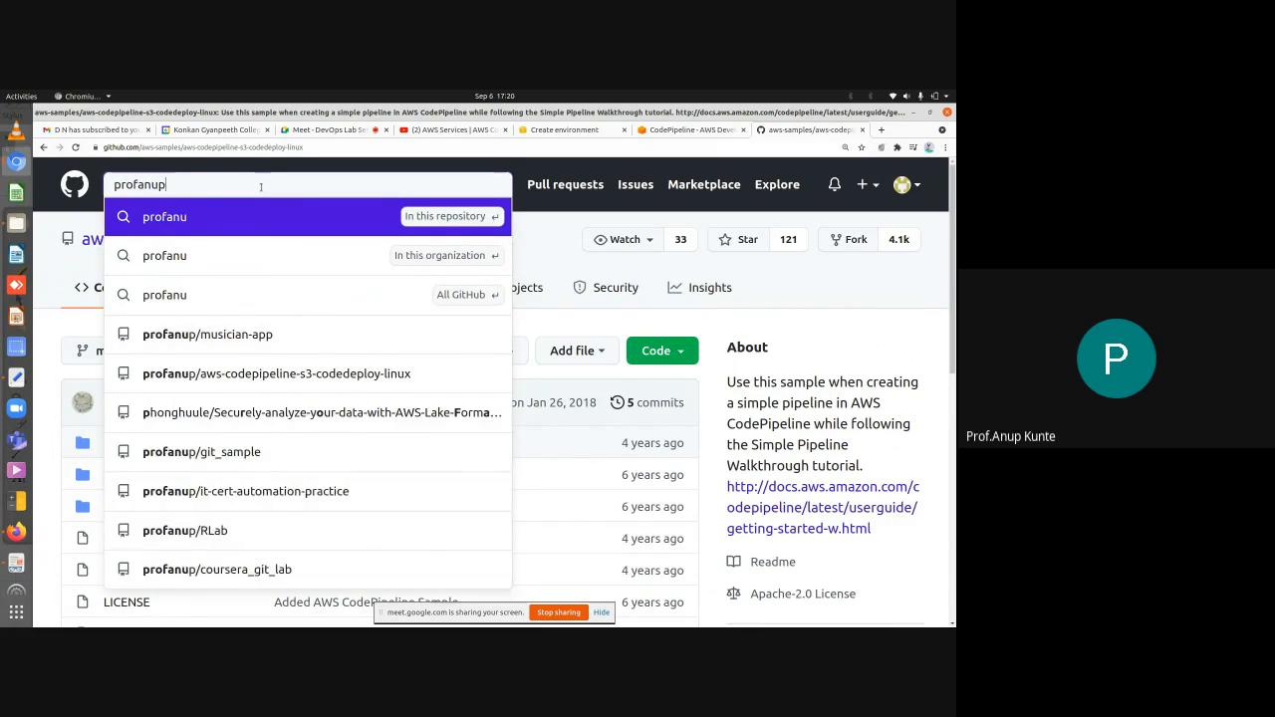
{"action": "key", "text": "Return"}
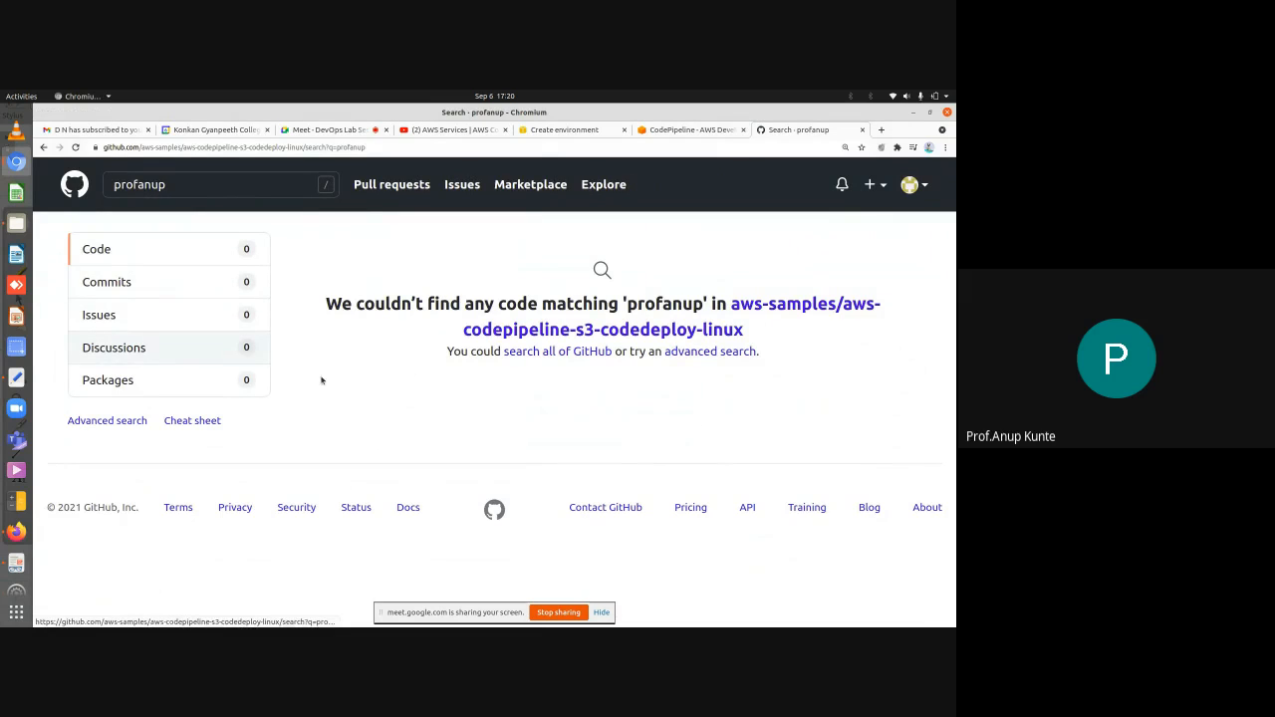
{"action": "left_click", "coordinate": [295, 184]}
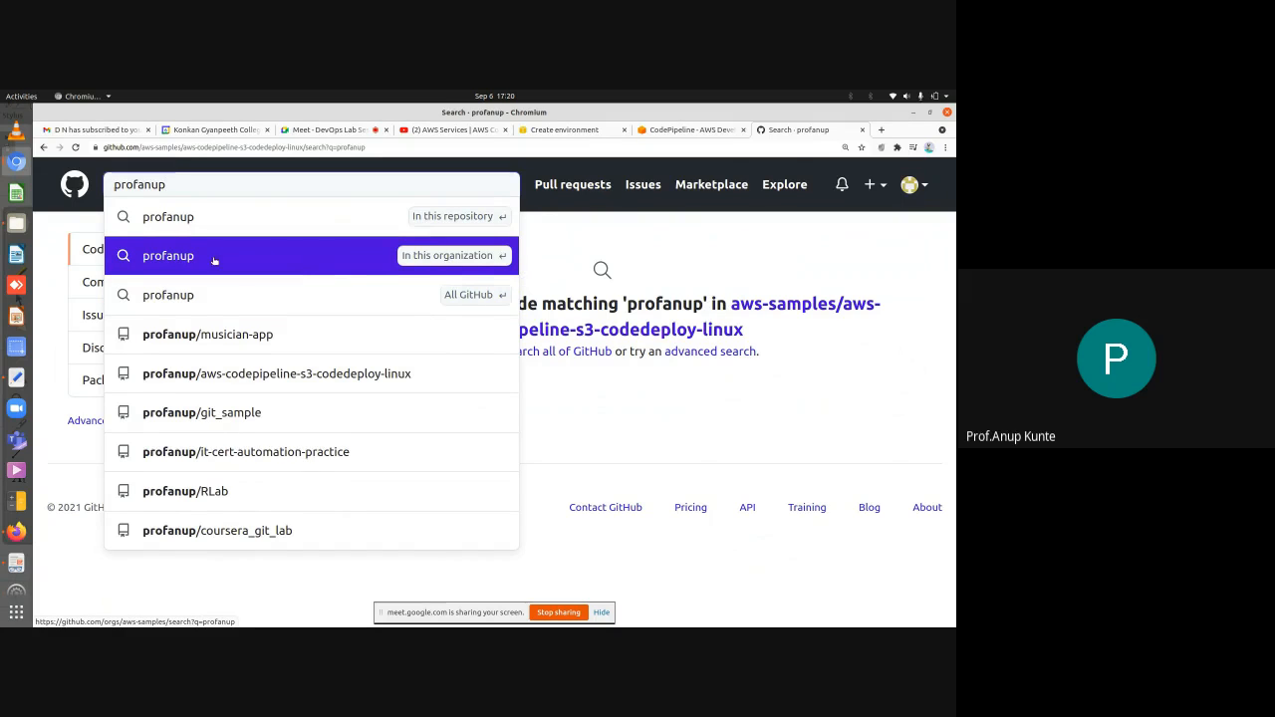
{"action": "left_click", "coordinate": [178, 256]}
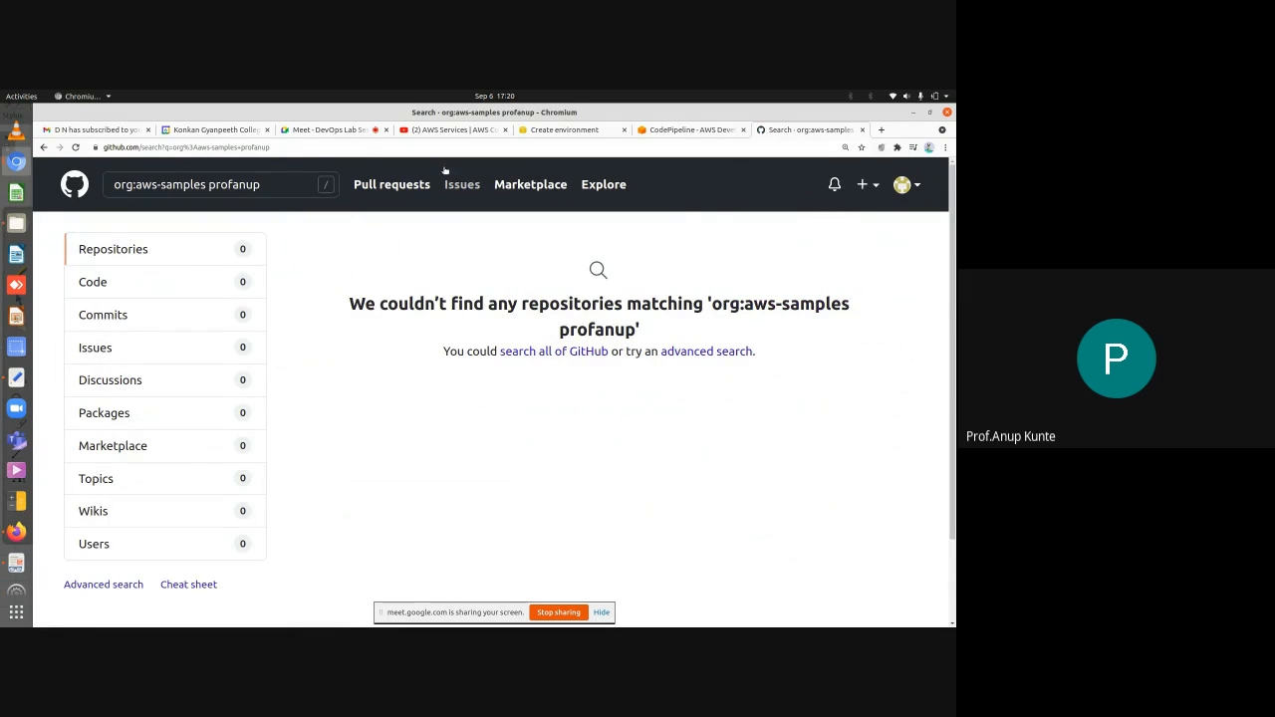
Go directly to the account's GitHub profile page by replacing the search address with github.com plus the username
{"action": "left_click", "coordinate": [306, 142]}
{"action": "left_click", "coordinate": [306, 142]}
{"action": "key", "text": "BackSpace"}
{"action": "key", "text": "BackSpace"}
{"action": "key", "text": "BackSpace"}
{"action": "key", "text": "BackSpace"}
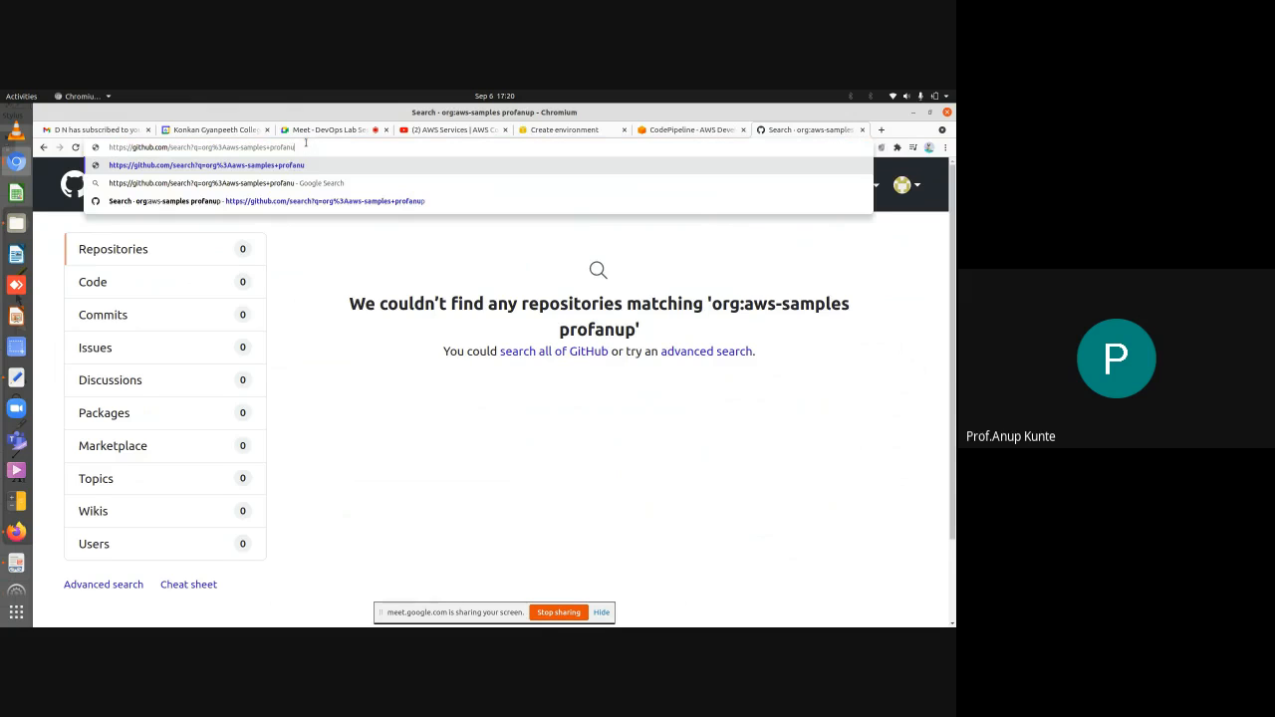
{"action": "key", "text": "BackSpace"}
{"action": "key", "text": "BackSpace"}
{"action": "key", "text": "BackSpace"}
{"action": "key", "text": "BackSpace"}
{"action": "key", "text": "BackSpace"}
{"action": "key", "text": "BackSpace"}
{"action": "key", "text": "BackSpace"}
{"action": "key", "text": "BackSpace"}
{"action": "key", "text": "BackSpace"}
{"action": "key", "text": "BackSpace"}
{"action": "key", "text": "BackSpace"}
{"action": "key", "text": "BackSpace"}
{"action": "key", "text": "BackSpace"}
{"action": "key", "text": "BackSpace"}
{"action": "key", "text": "BackSpace"}
{"action": "key", "text": "BackSpace"}
{"action": "key", "text": "BackSpace"}
{"action": "key", "text": "BackSpace"}
{"action": "key", "text": "BackSpace"}
{"action": "key", "text": "BackSpace"}
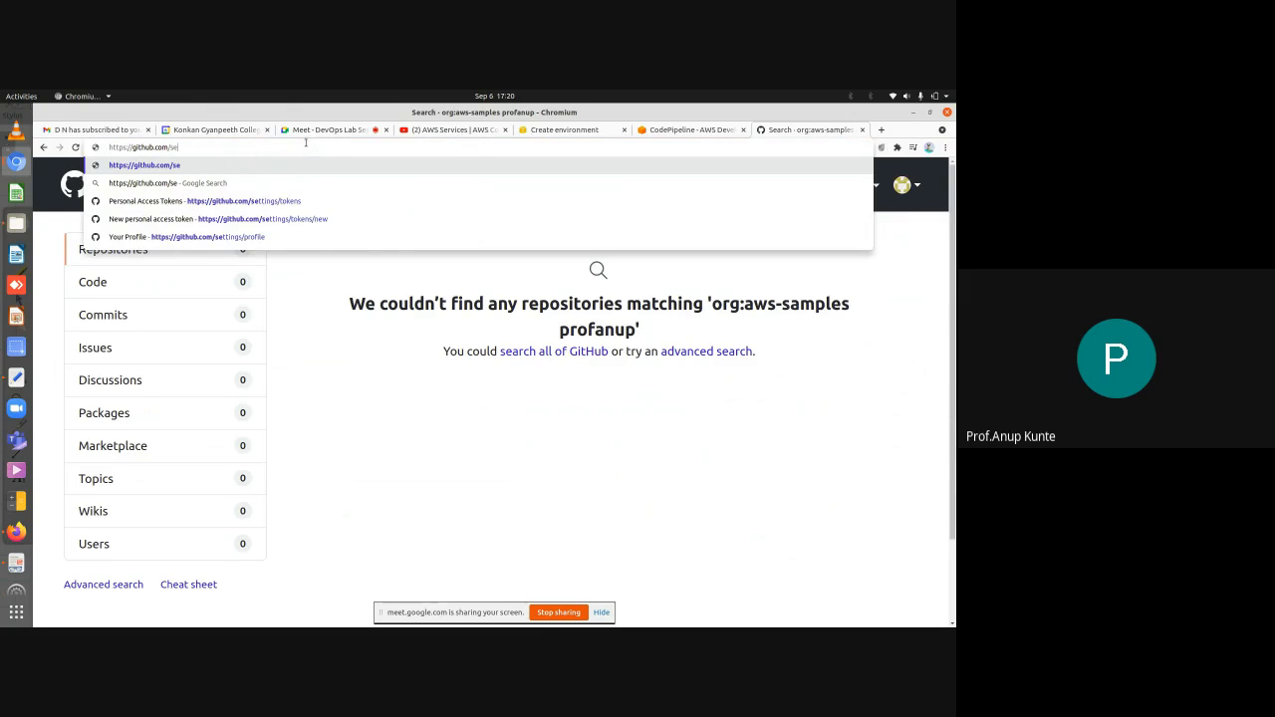
{"action": "key", "text": "BackSpace"}
{"action": "type", "text": "pro"}
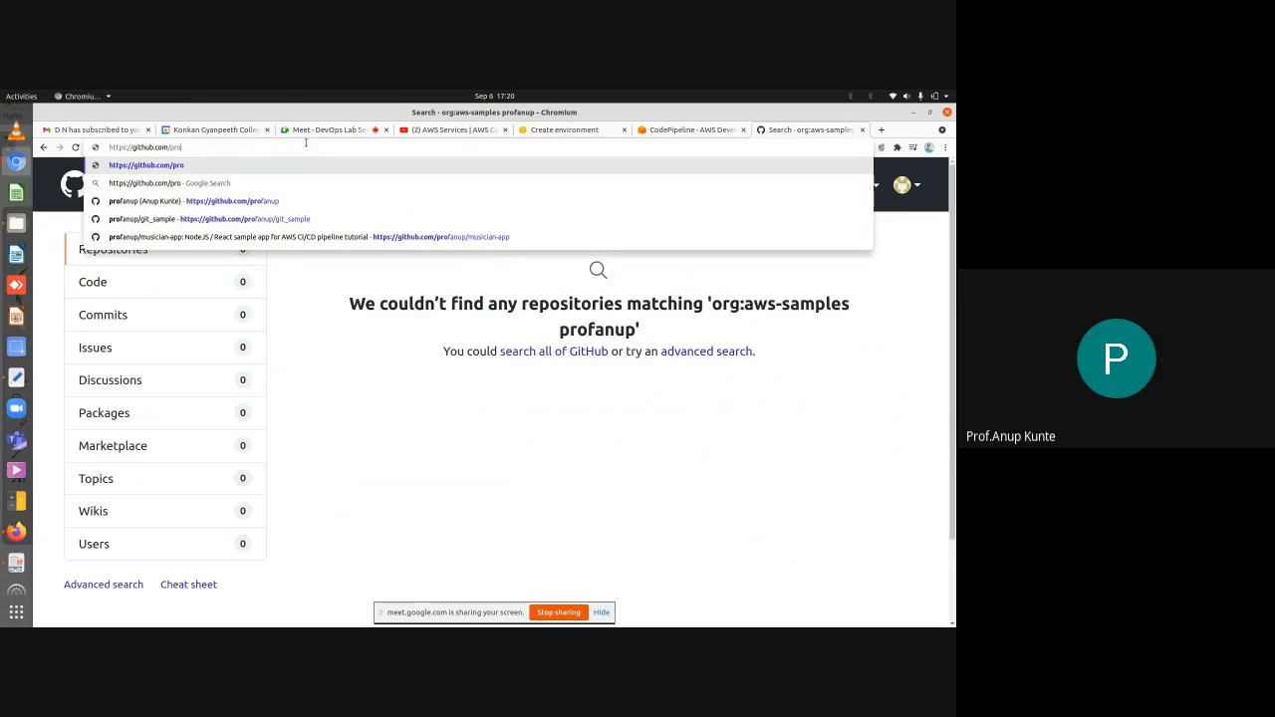
{"action": "type", "text": "fanup"}
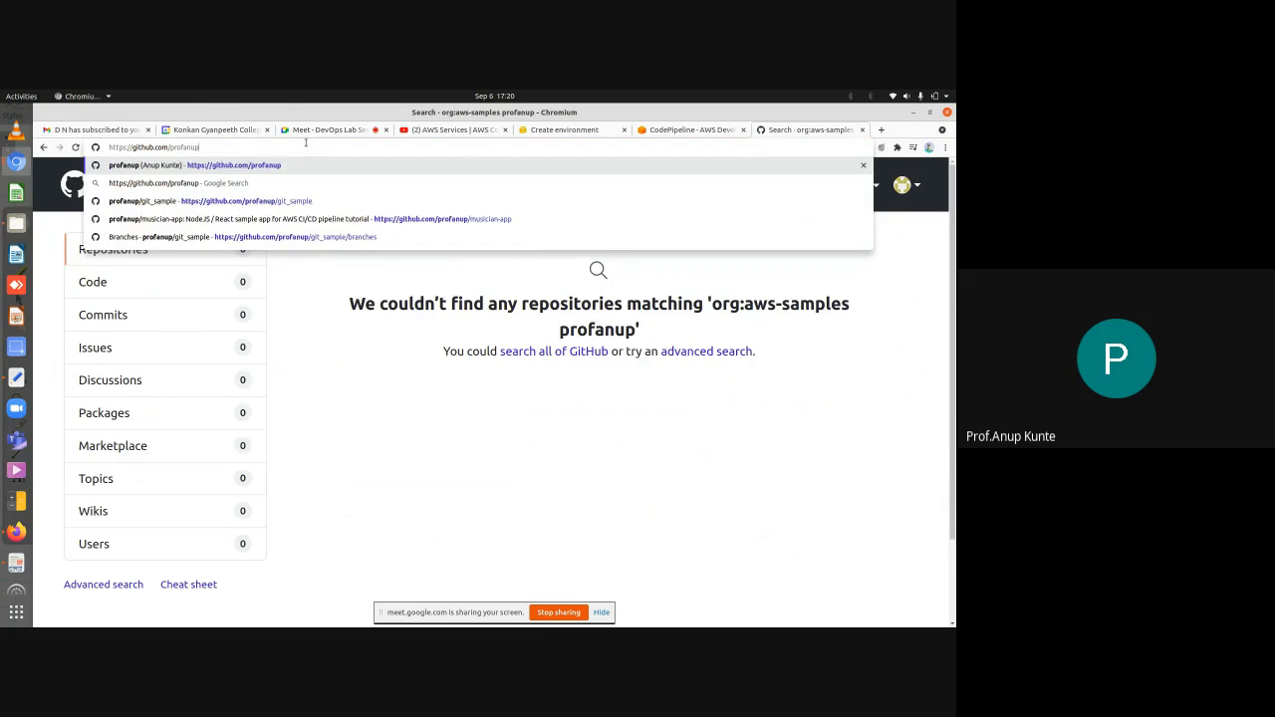
{"action": "key", "text": "Return"}
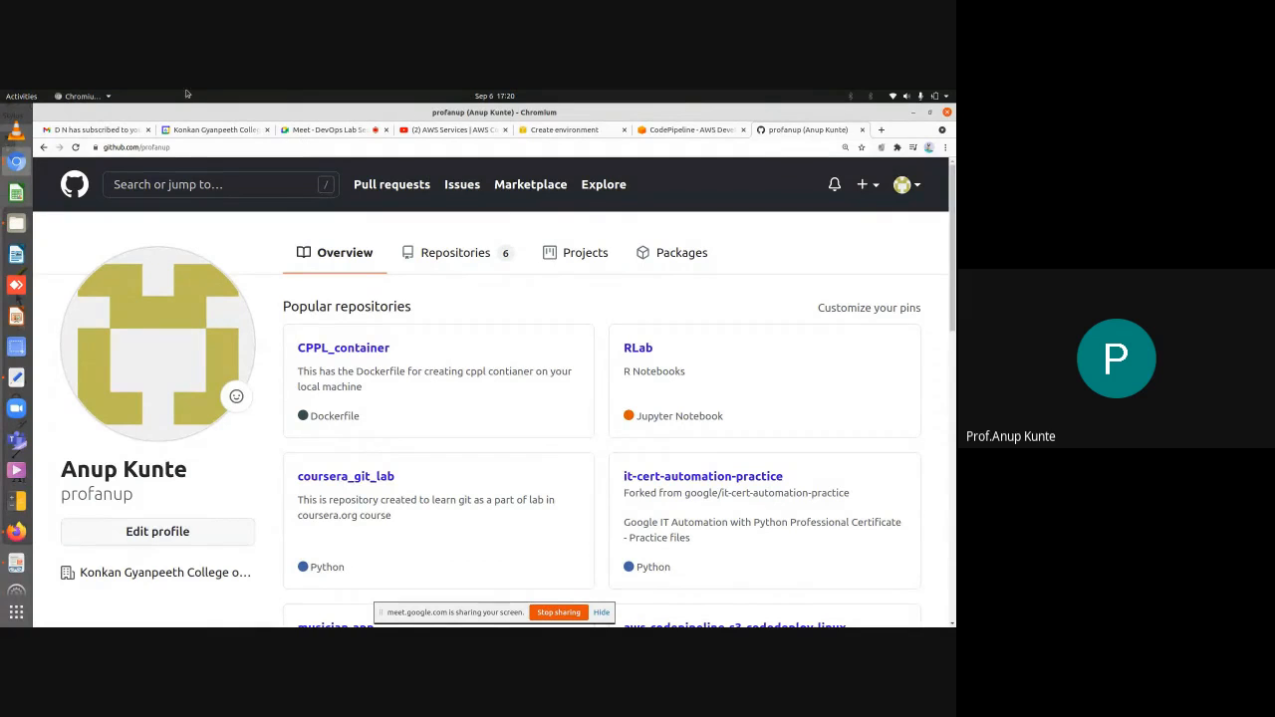
List the profile's repositories and open the forked aws-codepipeline-s3-codedeploy-linux repository
{"action": "left_click", "coordinate": [447, 256]}
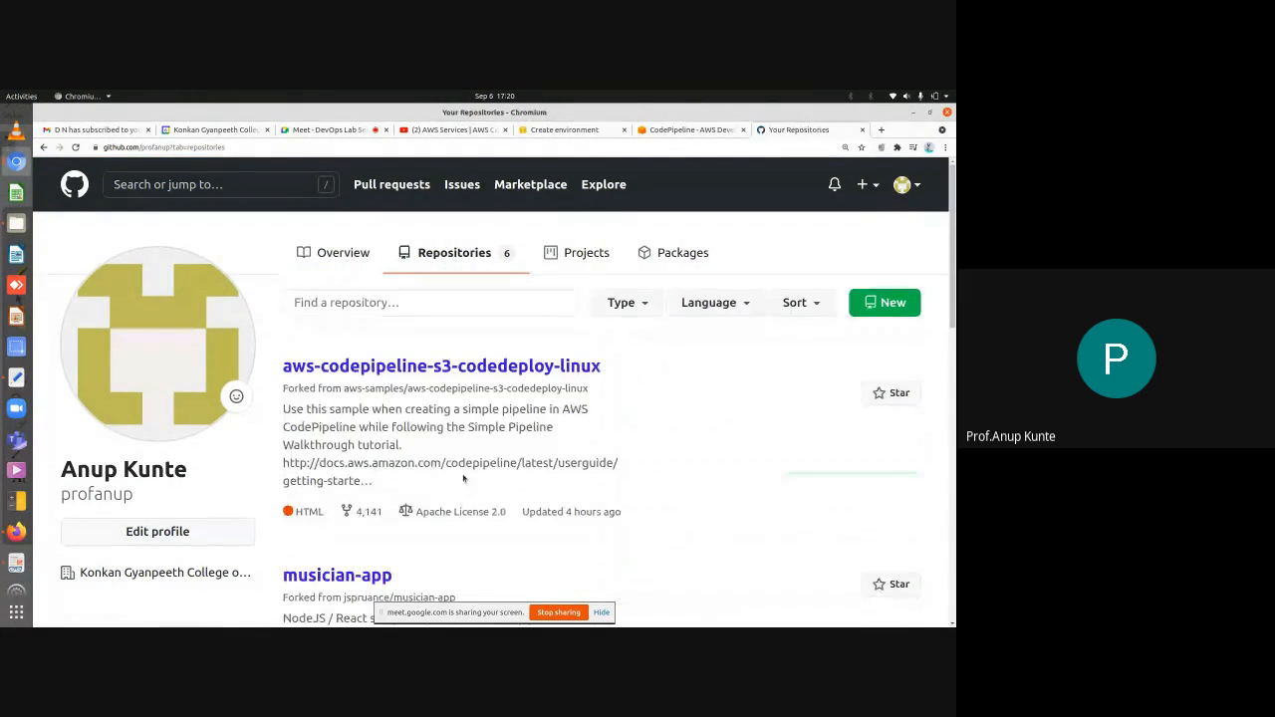
{"action": "scroll", "coordinate": [370, 388], "scroll_direction": "down", "scroll_amount": 1}
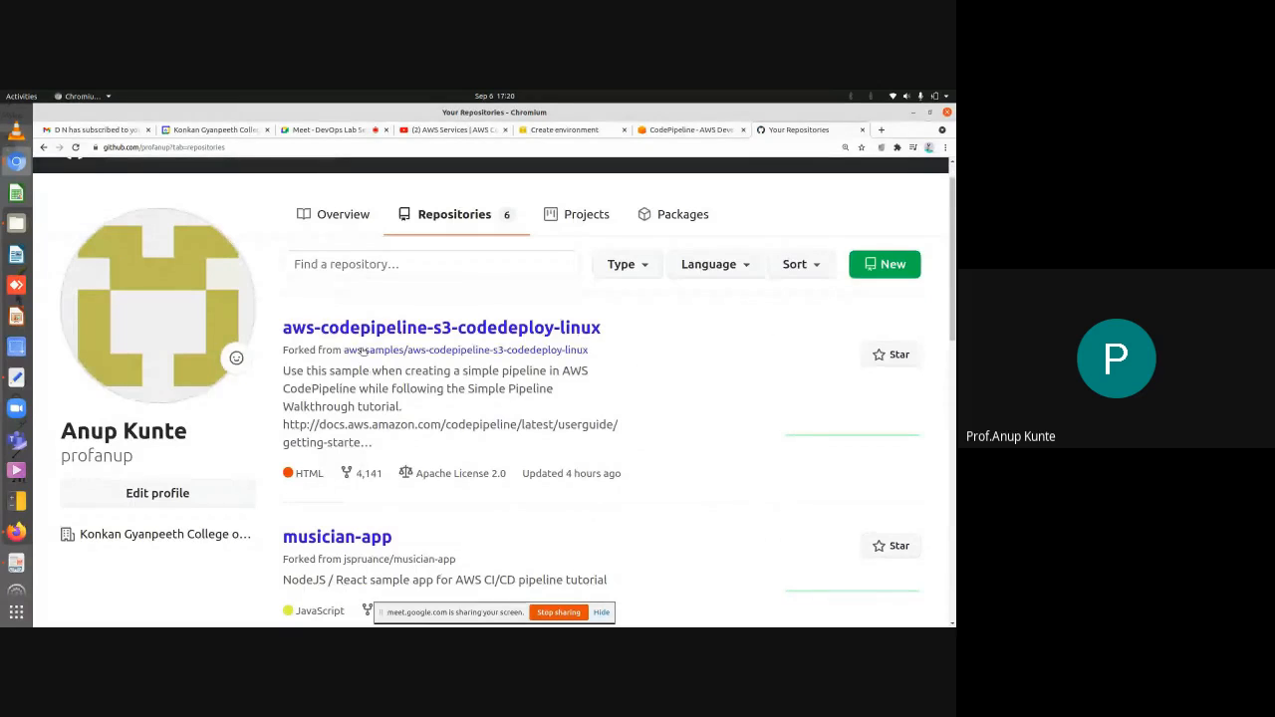
{"action": "left_click", "coordinate": [359, 333]}
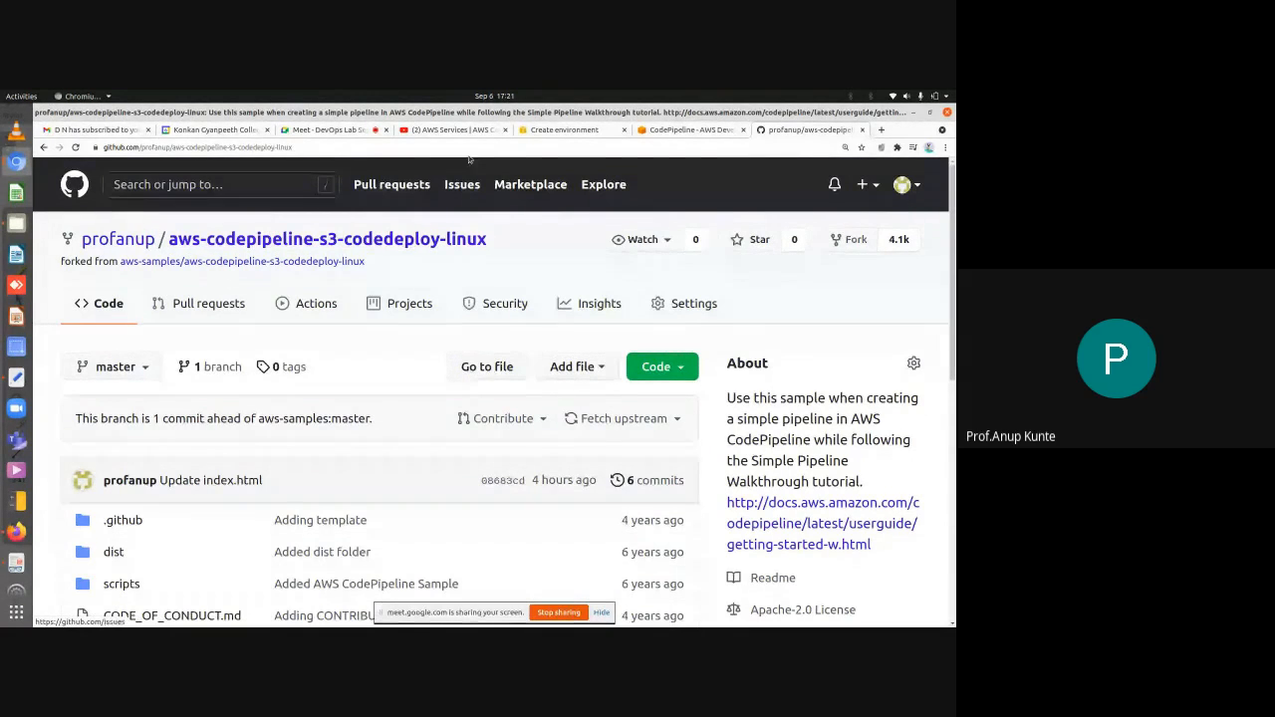
Switch back to AWS CodePipeline and set the source repository to the account's aws-codepipeline-s3-codedeploy-linux fork with branch master
{"action": "left_click", "coordinate": [684, 131]}
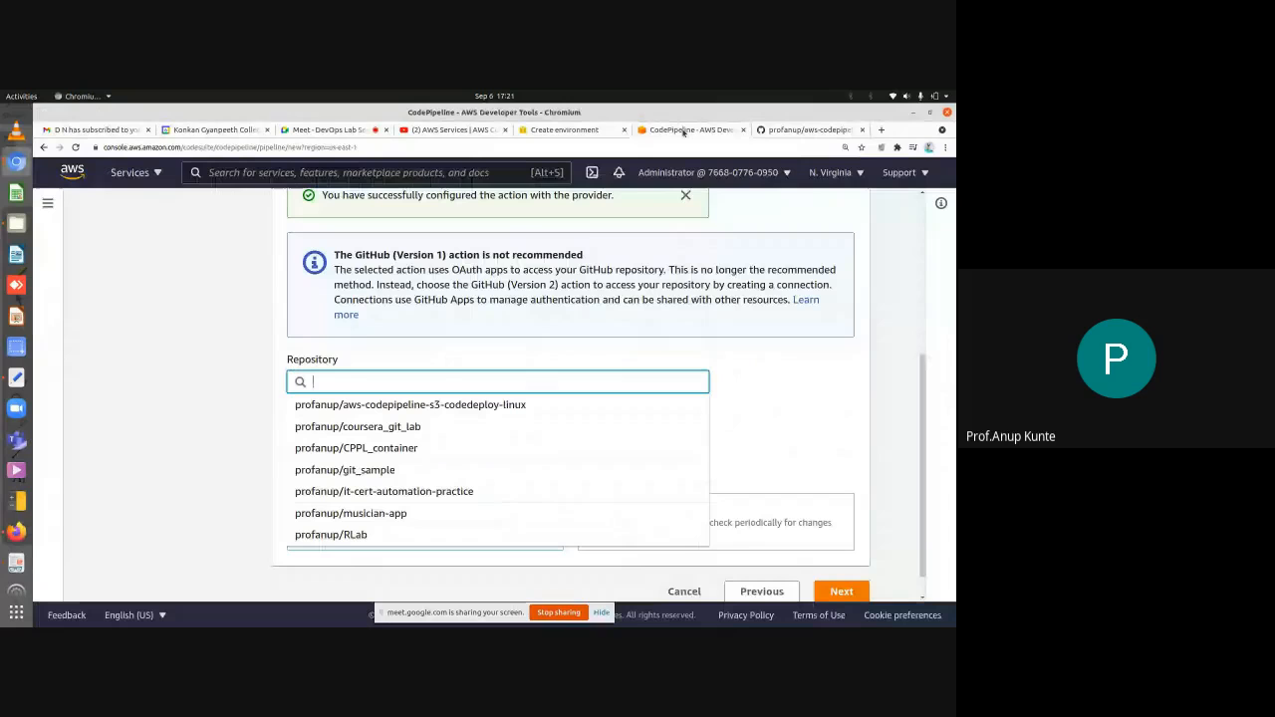
{"action": "scroll", "coordinate": [599, 342], "scroll_direction": "up", "scroll_amount": 5}
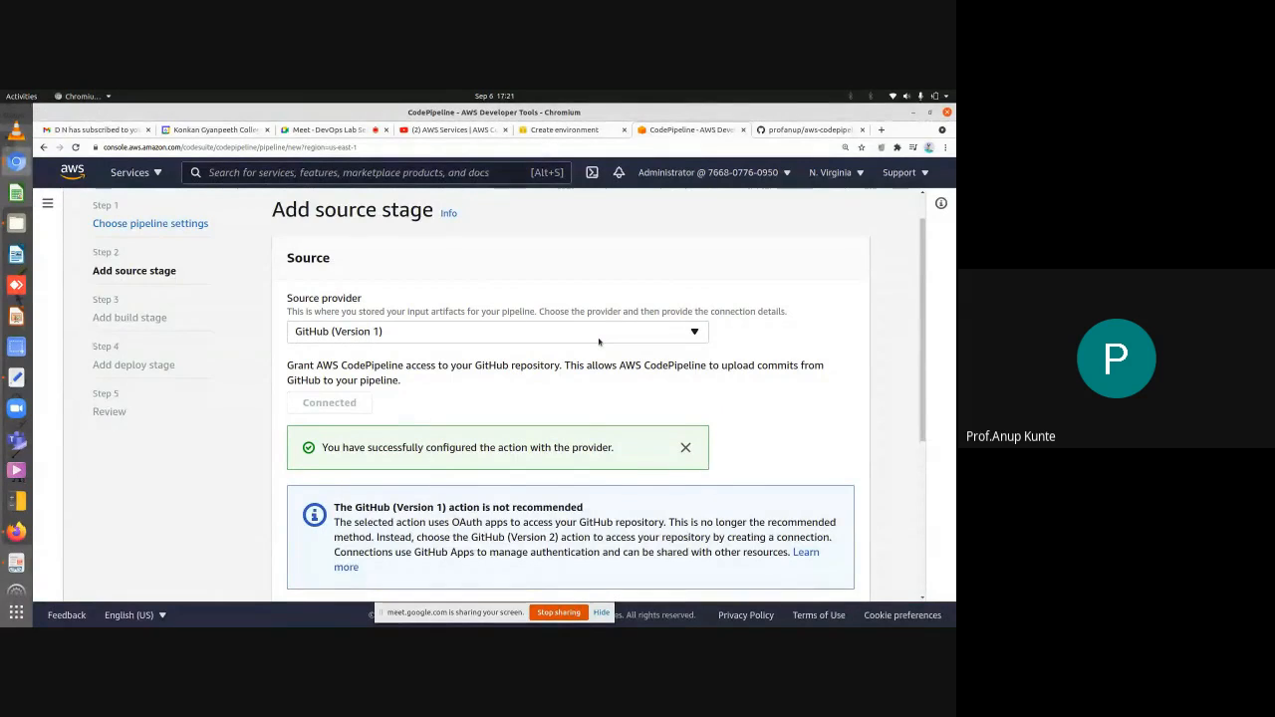
{"action": "scroll", "coordinate": [599, 341], "scroll_direction": "down", "scroll_amount": 2}
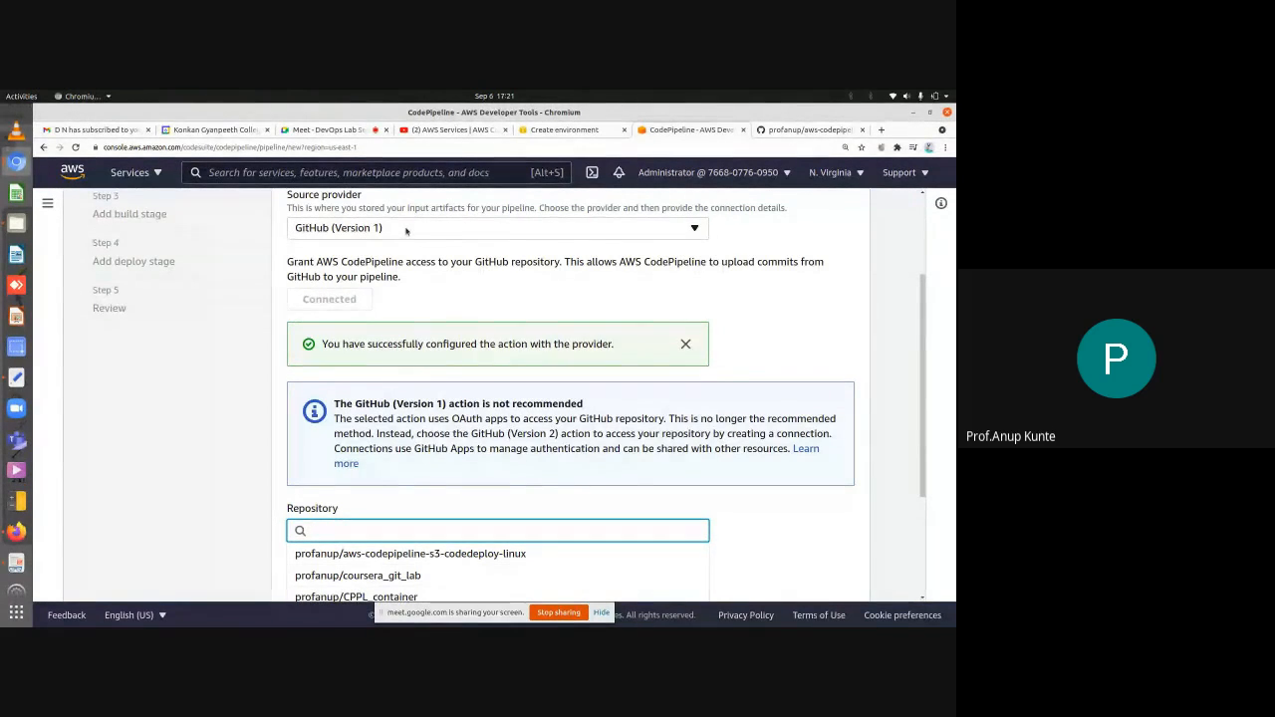
{"action": "scroll", "coordinate": [400, 299], "scroll_direction": "down", "scroll_amount": 3}
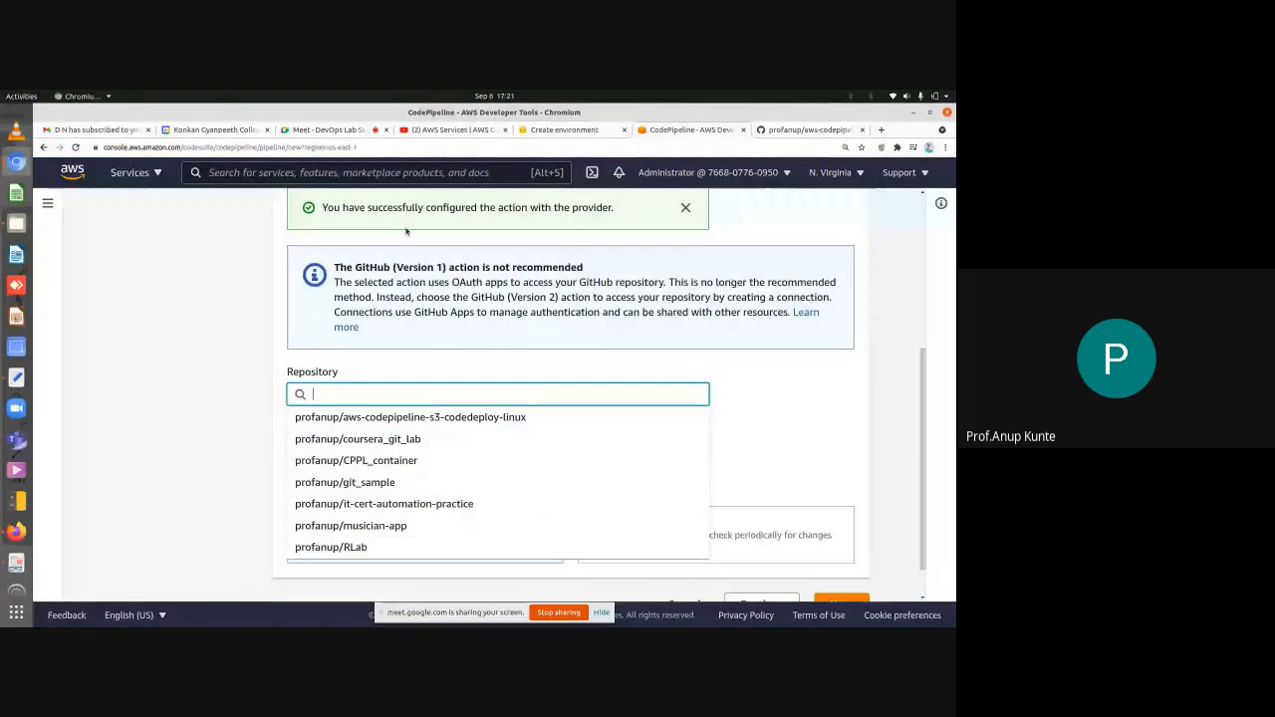
{"action": "left_click", "coordinate": [392, 413]}
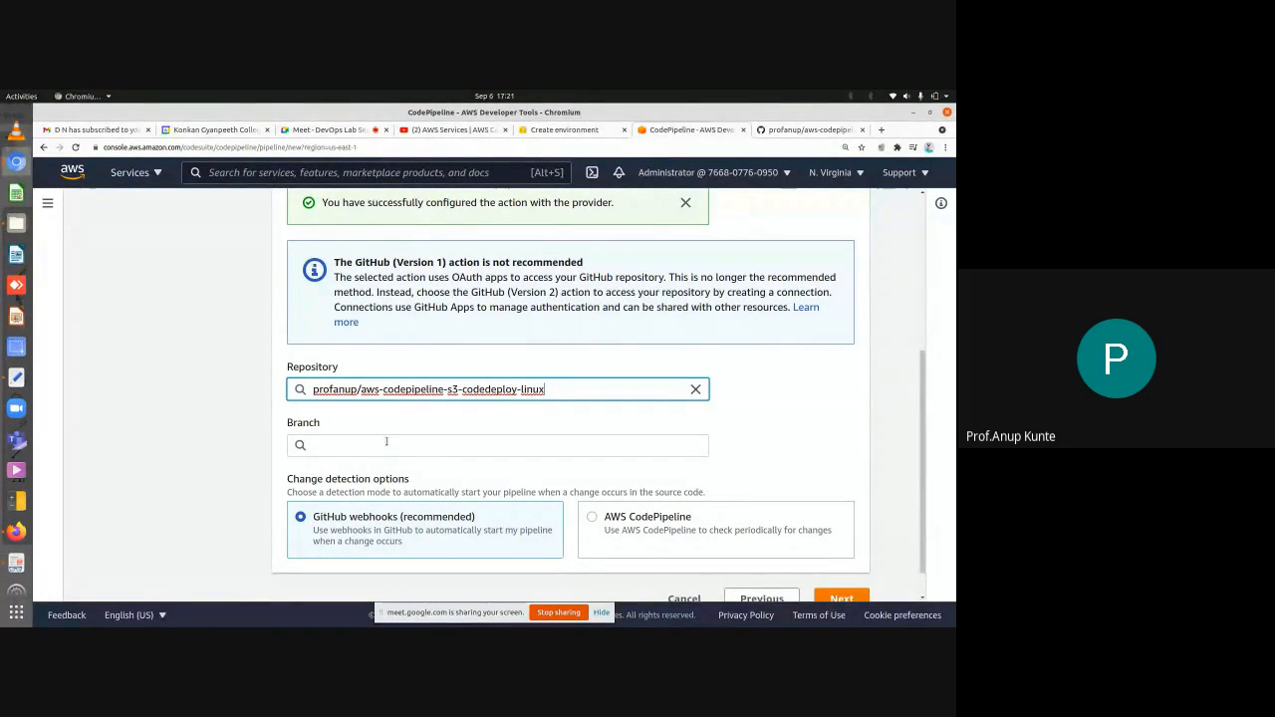
{"action": "left_click", "coordinate": [386, 443]}
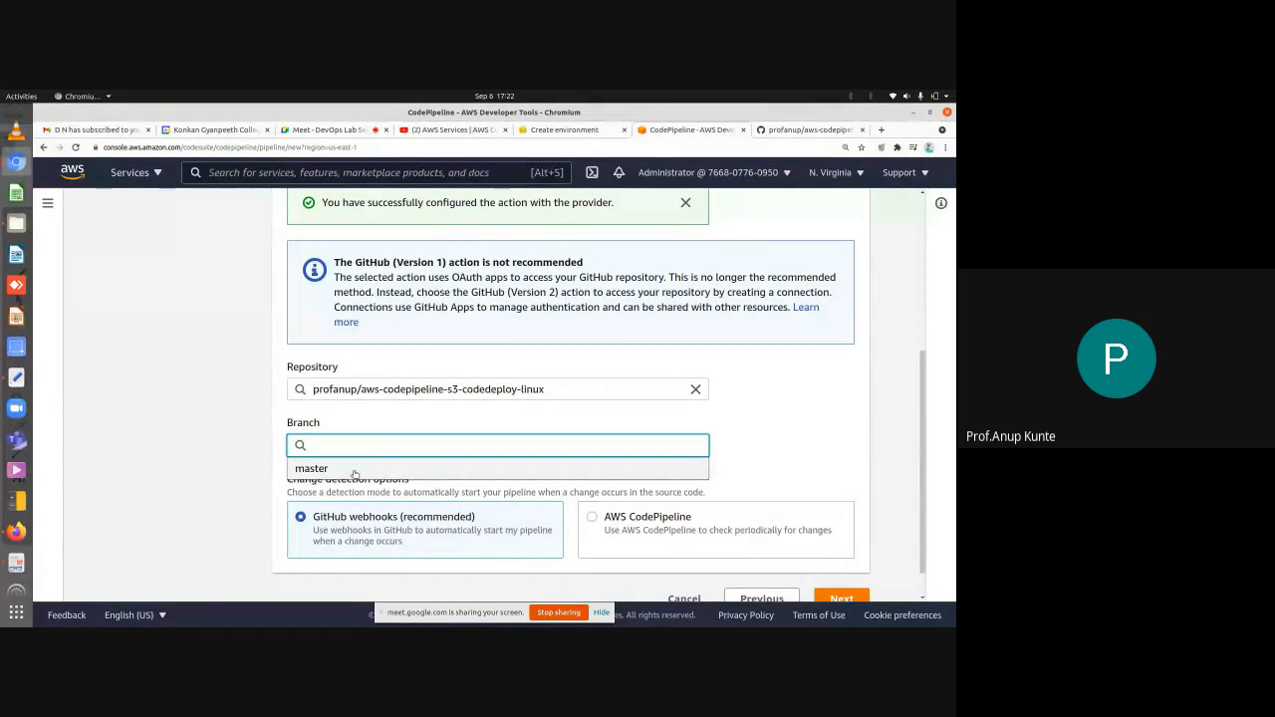
{"action": "left_click", "coordinate": [354, 471]}
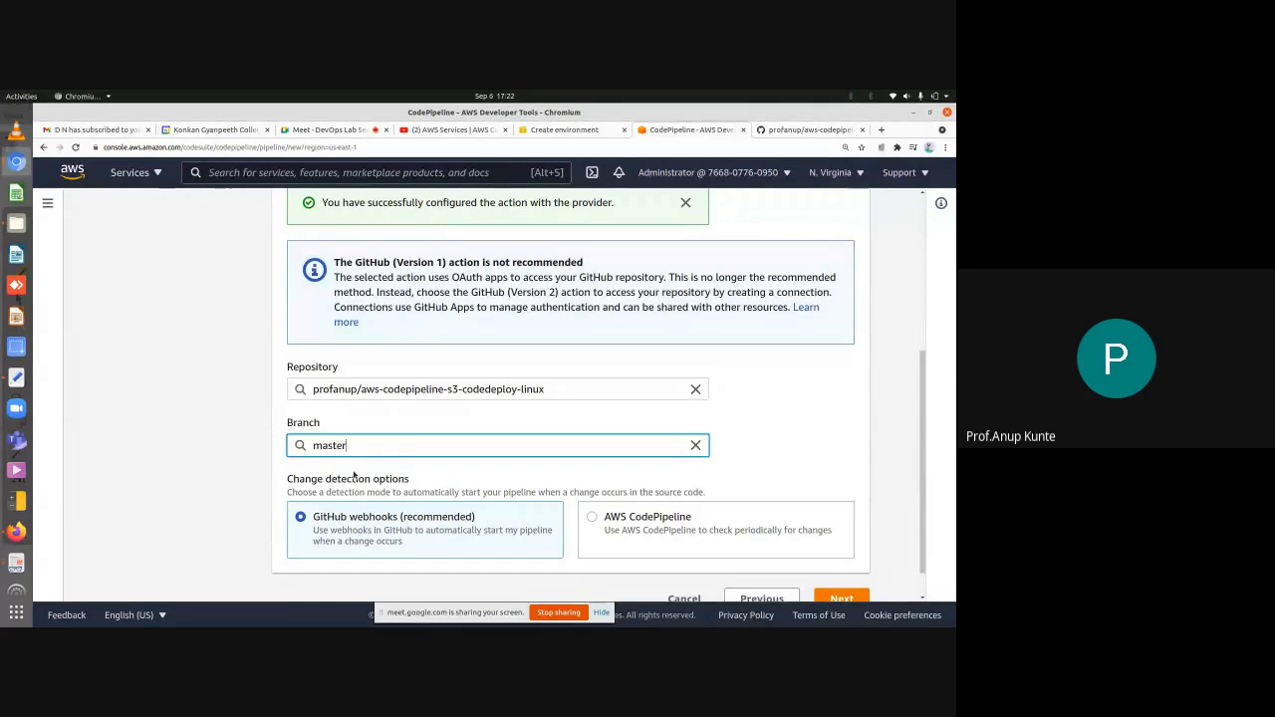
Use GitHub webhooks for change detection and proceed to the build stage
{"action": "scroll", "coordinate": [399, 484], "scroll_direction": "down", "scroll_amount": 1}
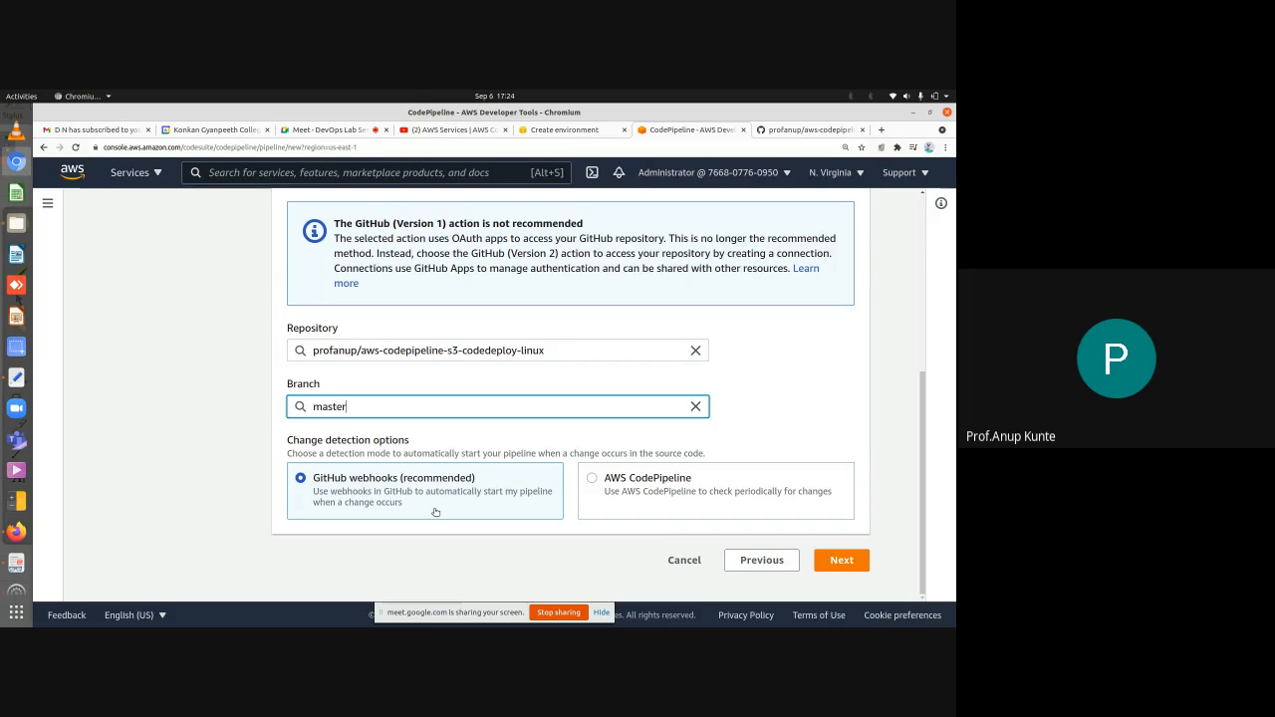
{"action": "left_click", "coordinate": [488, 505]}
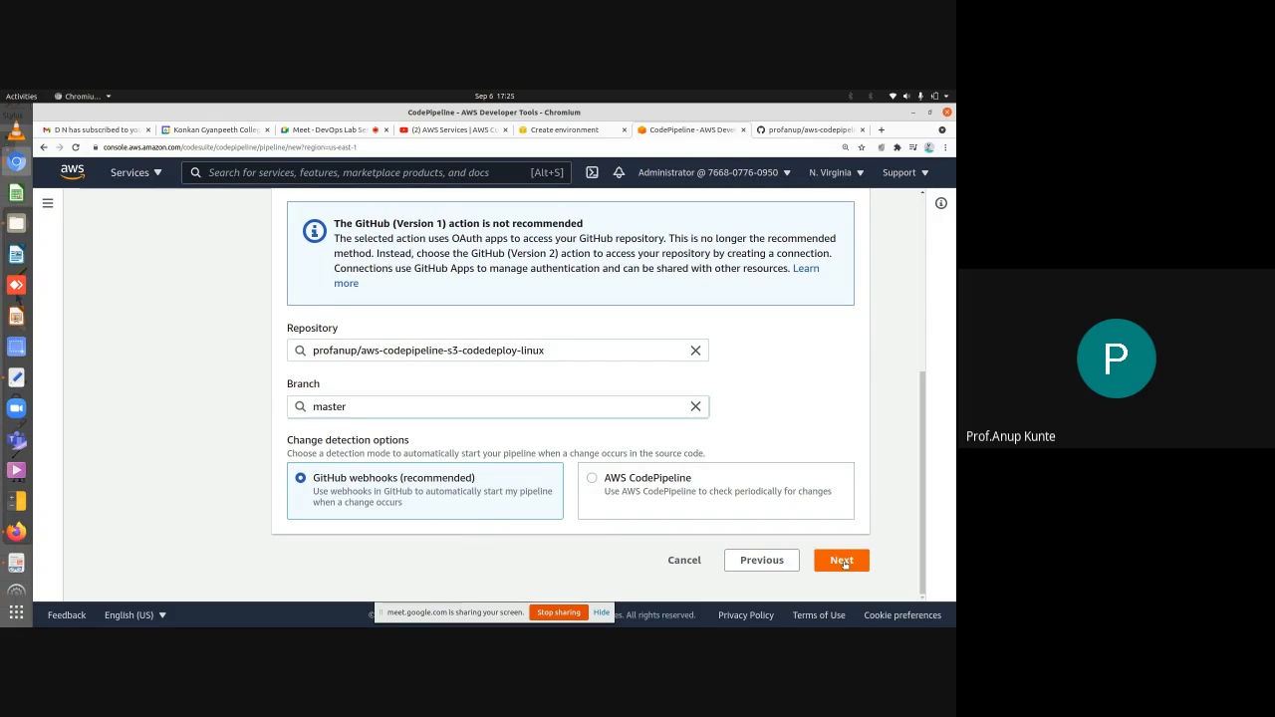
{"action": "left_click", "coordinate": [842, 561]}
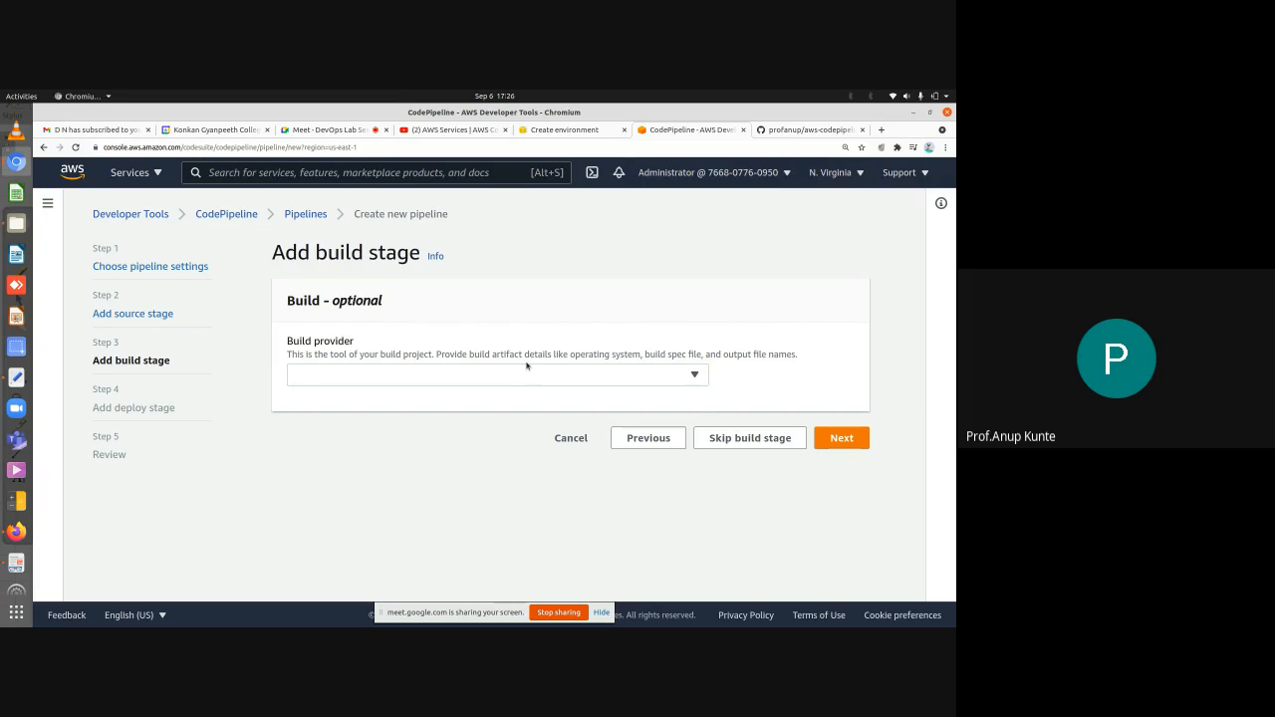
Review the available build providers for the optional build stage without choosing one
{"action": "left_click", "coordinate": [605, 376]}
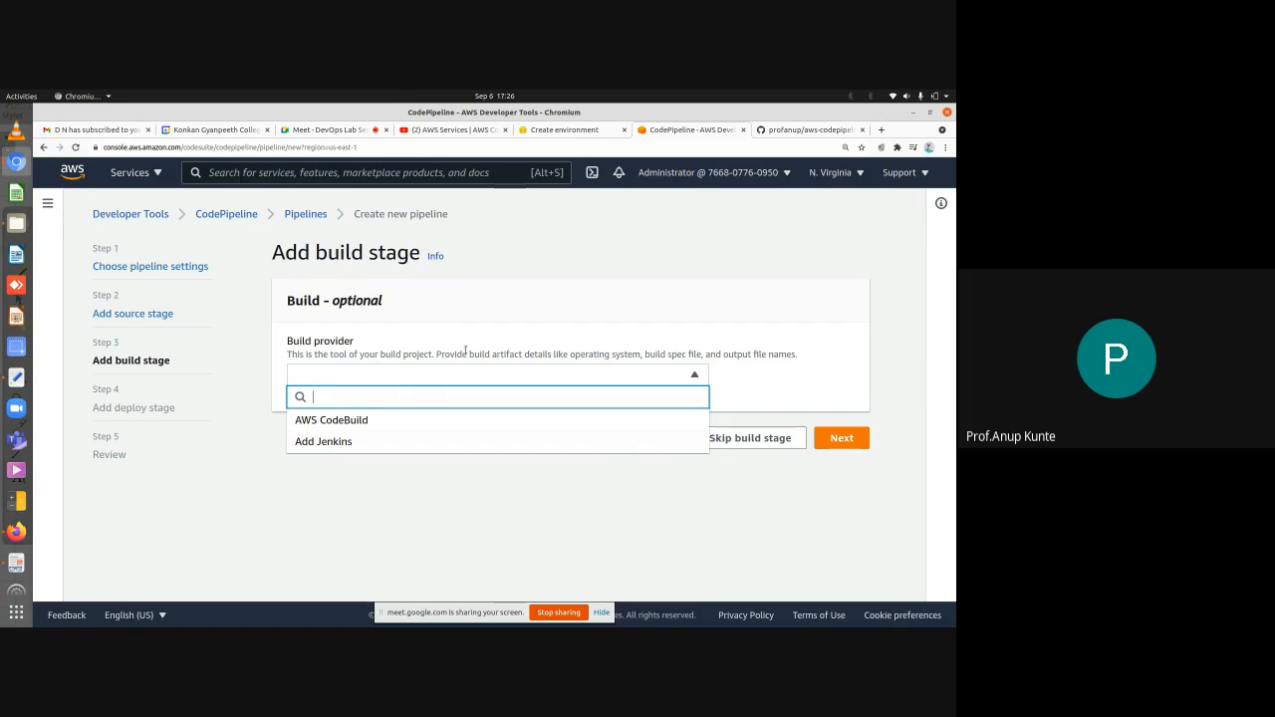
{"action": "left_click", "coordinate": [620, 313]}
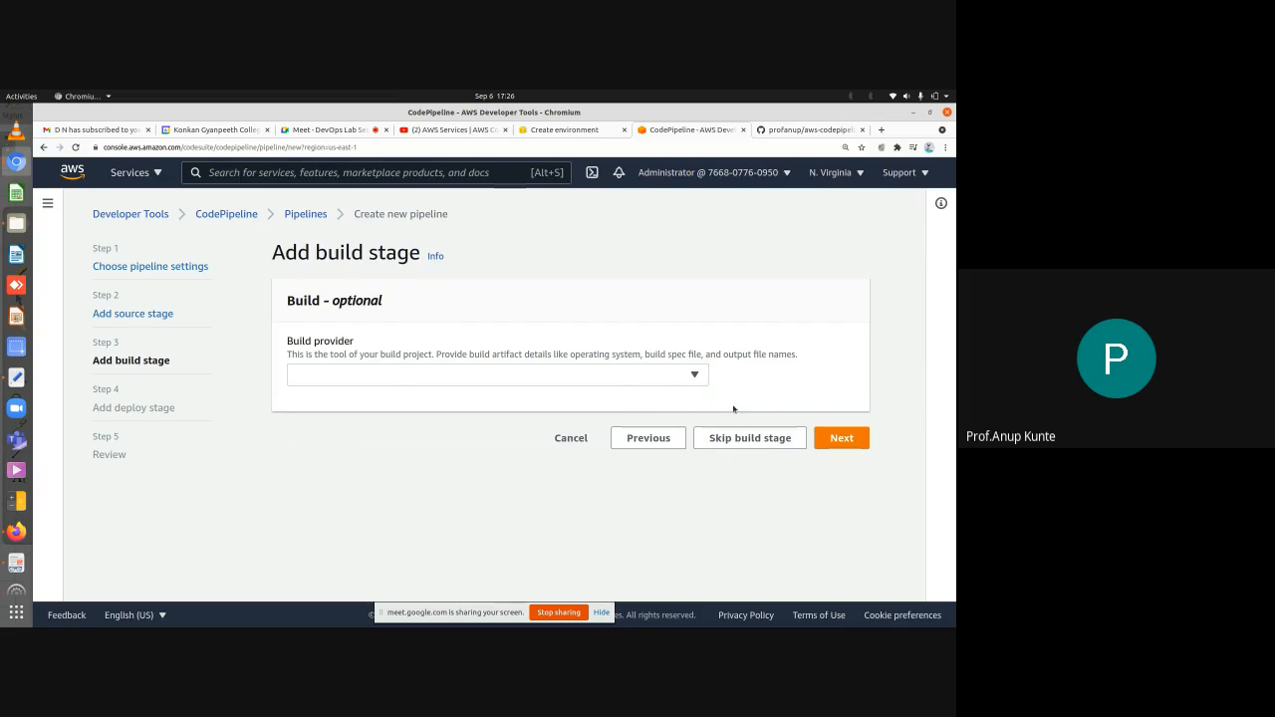